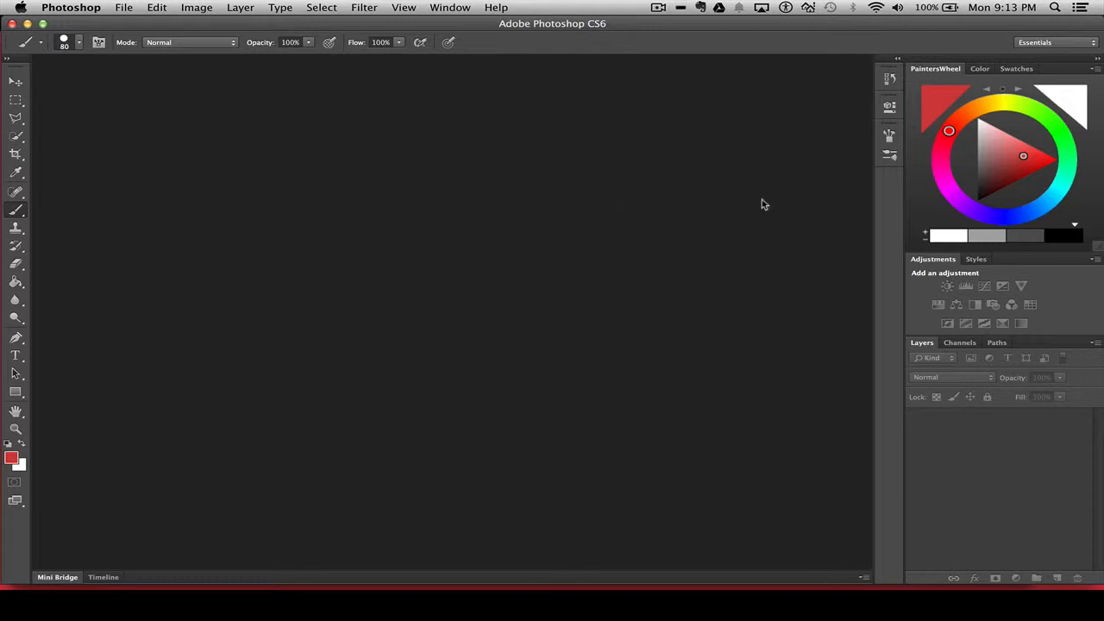
Create a 600 by 600 pixel document with a white background and fit the canvas to the window
left_click(124, 9)
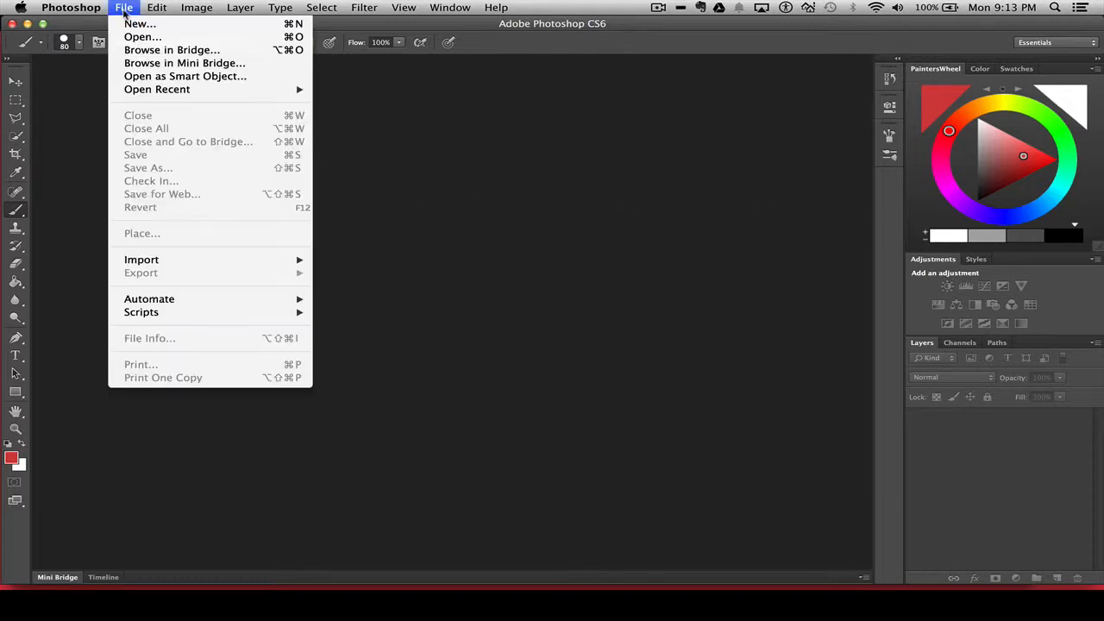
left_click(126, 24)
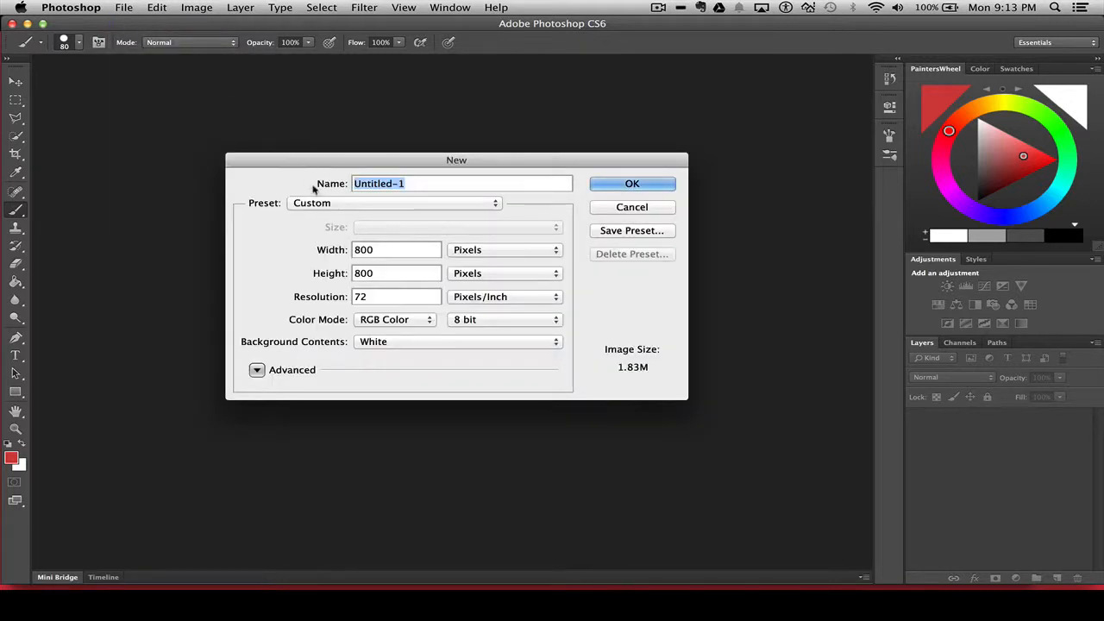
left_click(372, 250)
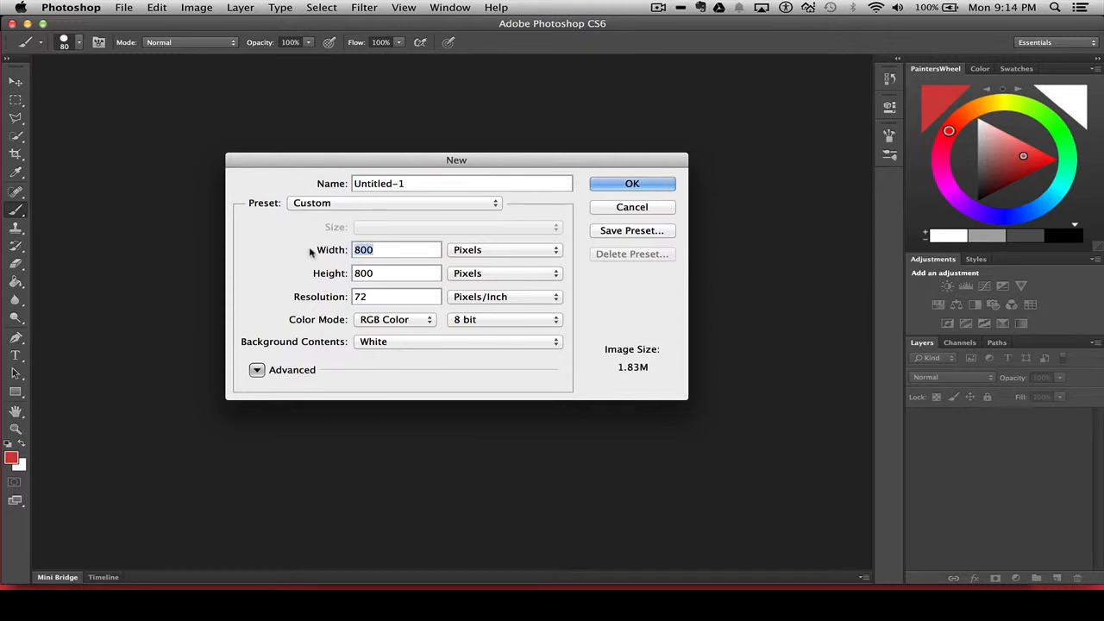
type("600")
key("Tab")
left_click(375, 343)
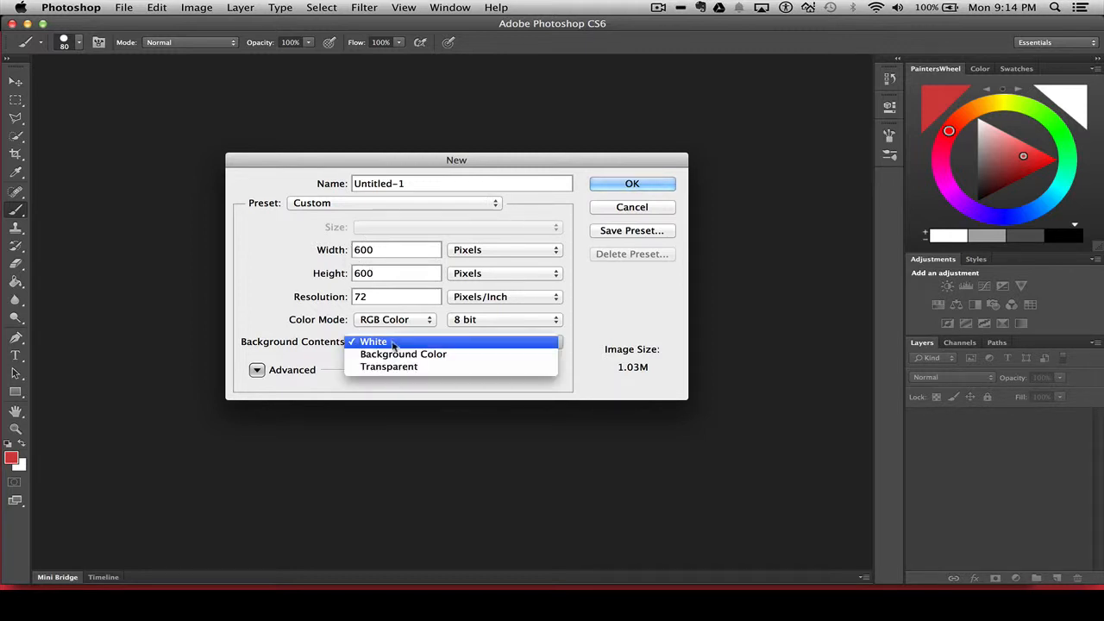
left_click(396, 343)
left_click(629, 183)
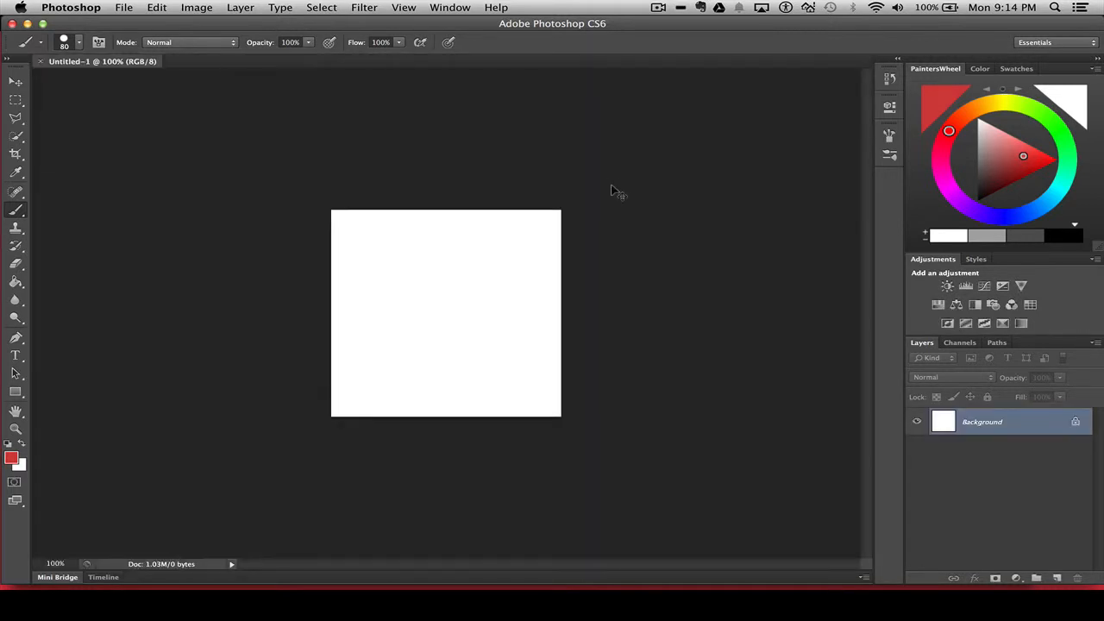
key("super+0")
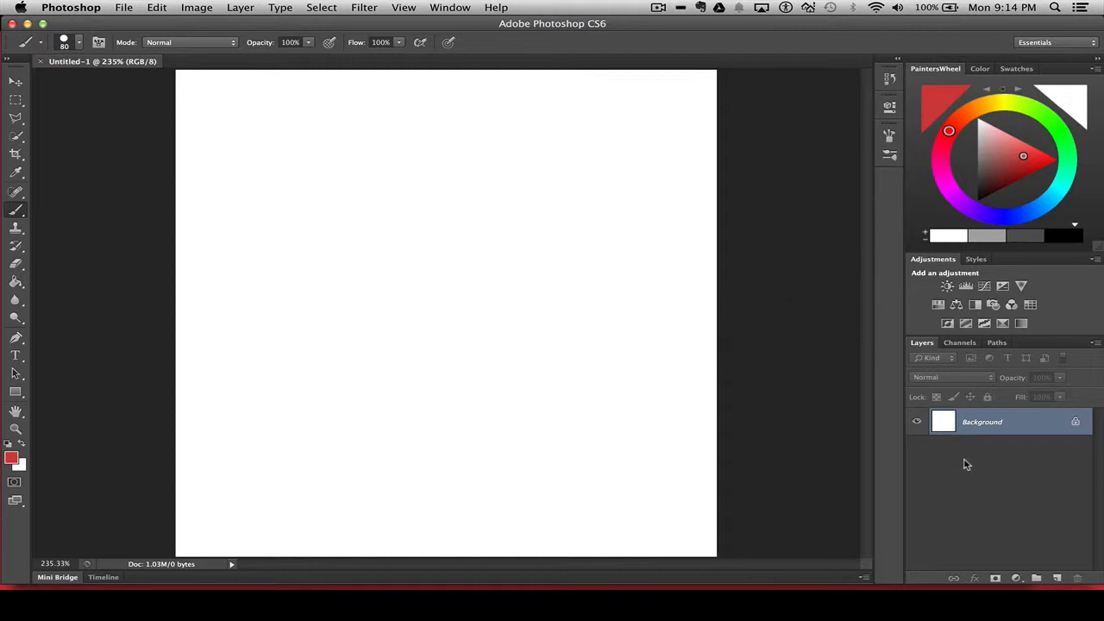
Add a new layer above the background and set the foreground colour to black
left_click(1053, 575)
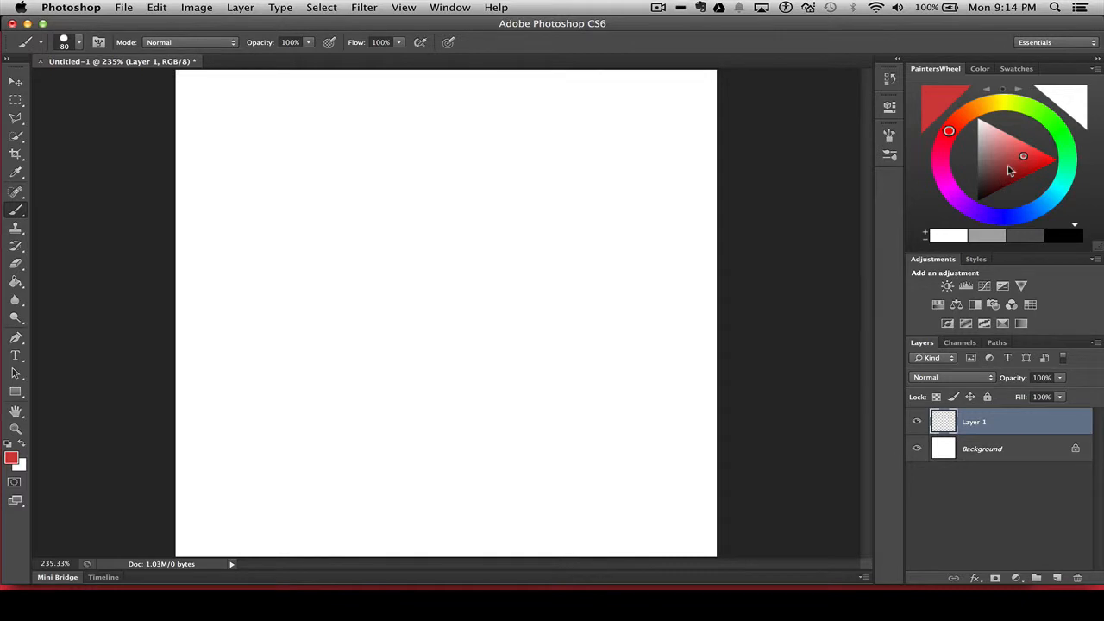
left_click_drag(1010, 170, 944, 230)
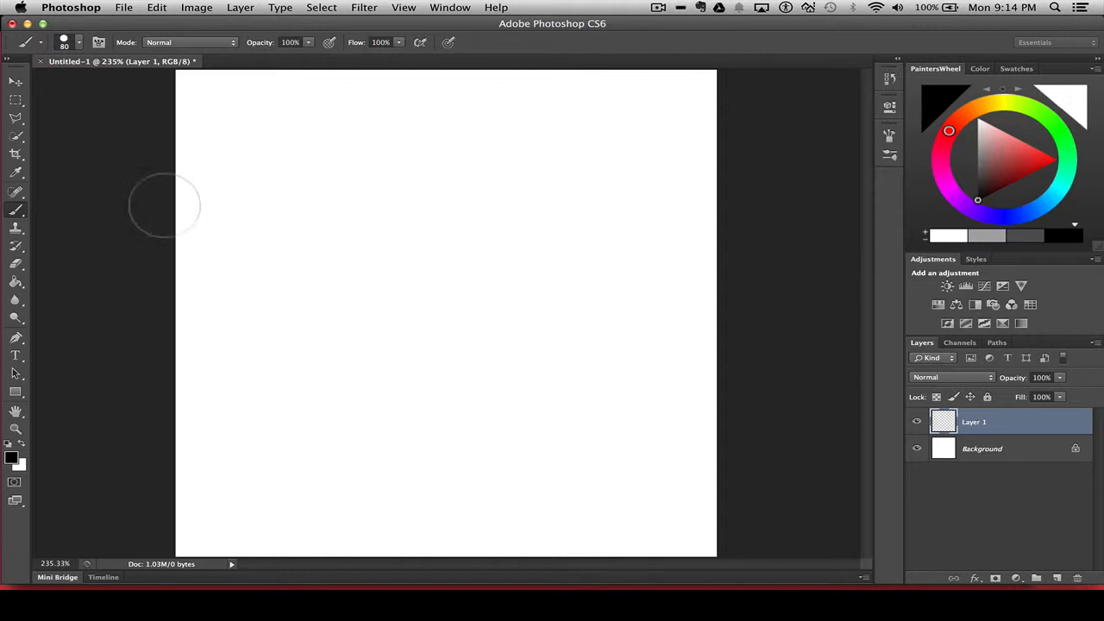
Replace the brush presets with the Wet Media Brushes set without saving changes to the current brushes
left_click(66, 44)
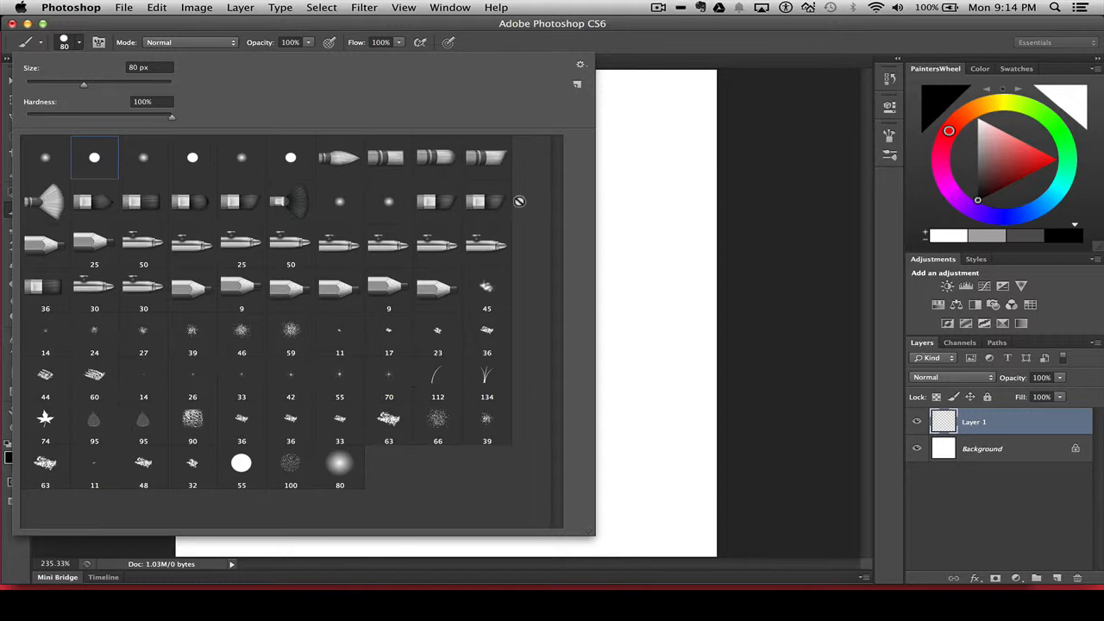
left_click(581, 68)
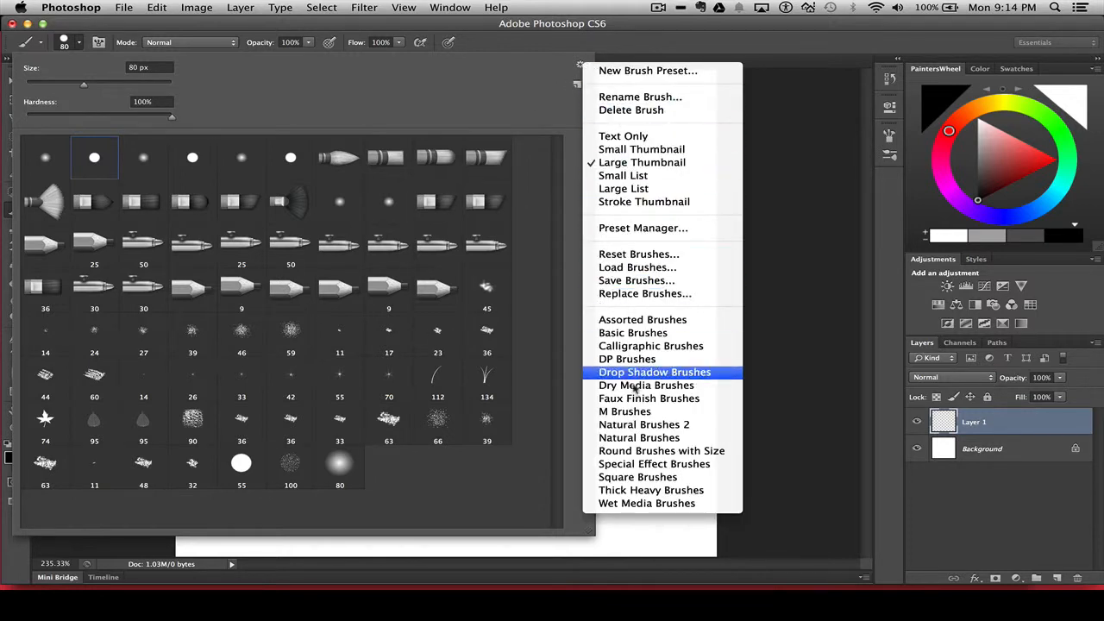
left_click(630, 504)
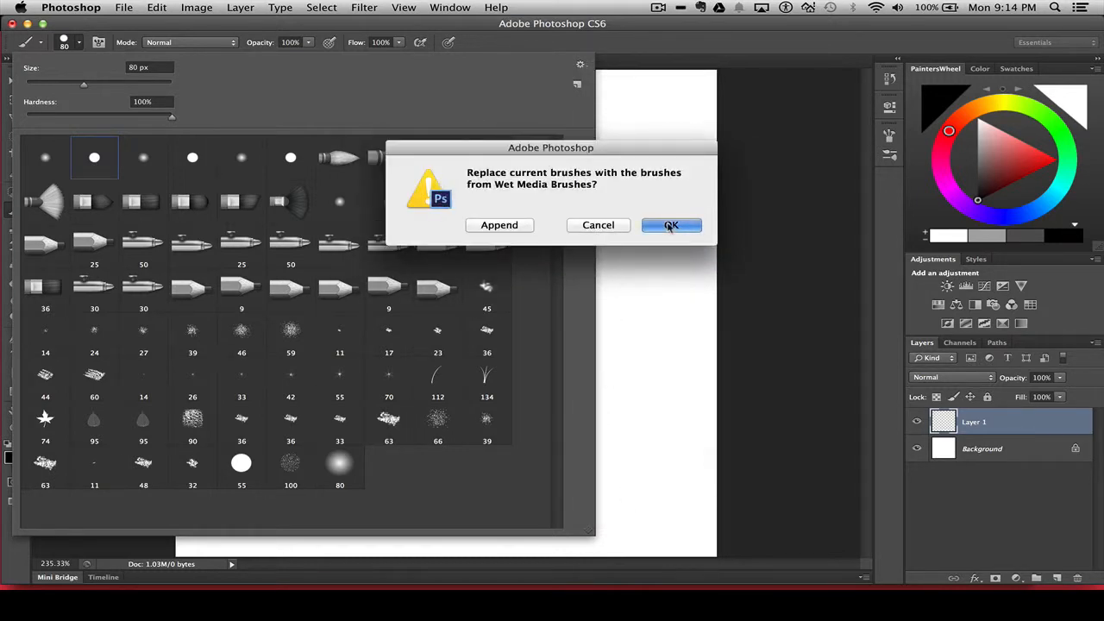
left_click(670, 225)
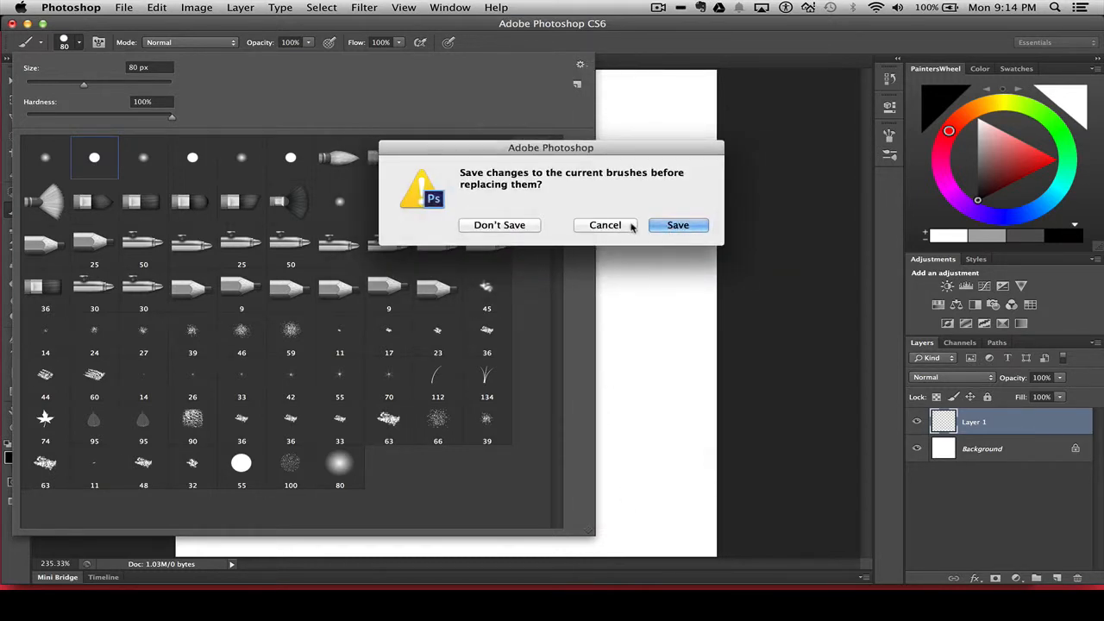
left_click(516, 226)
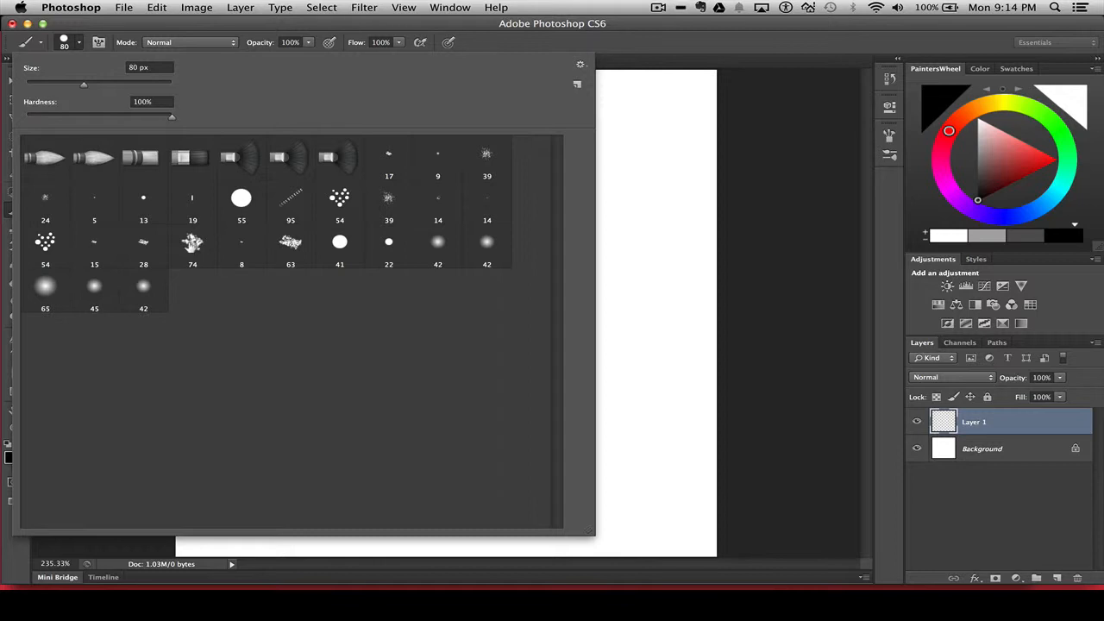
Paint a black blotch mid-canvas with the 74 px rough-edged brush and extend its edges with the third fan brush
double_click(191, 243)
mouse_move(382, 283)
left_mouse_down()
mouse_move(431, 288)
mouse_move(403, 303)
mouse_move(444, 282)
mouse_move(460, 320)
mouse_move(418, 316)
mouse_move(418, 339)
mouse_move(435, 340)
mouse_move(498, 277)
mouse_move(453, 258)
mouse_move(375, 289)
left_mouse_up()
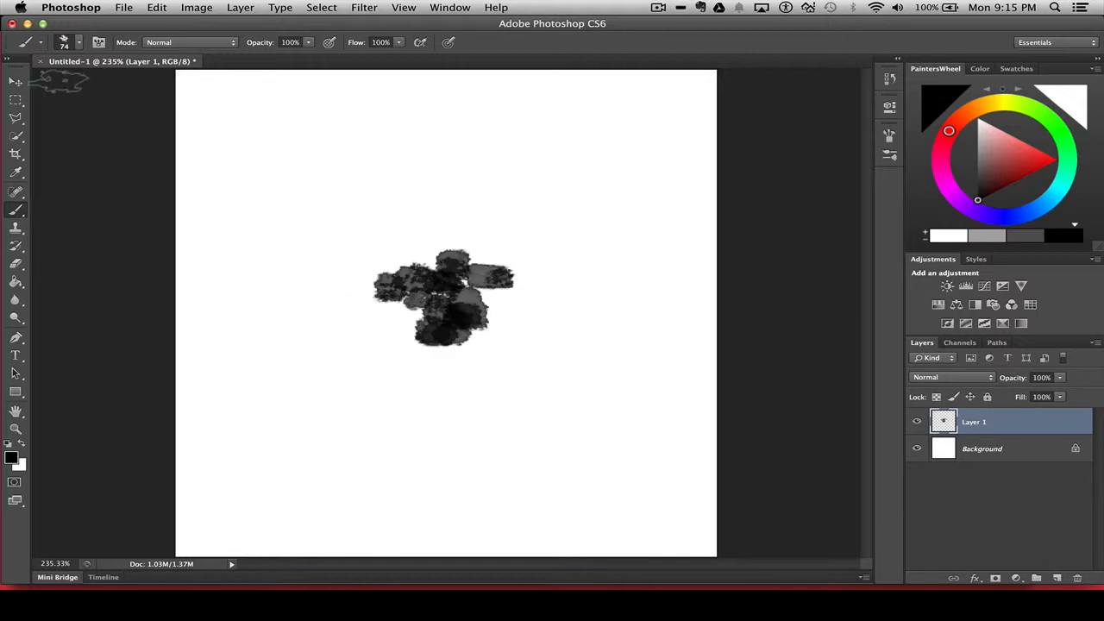
left_click(77, 45)
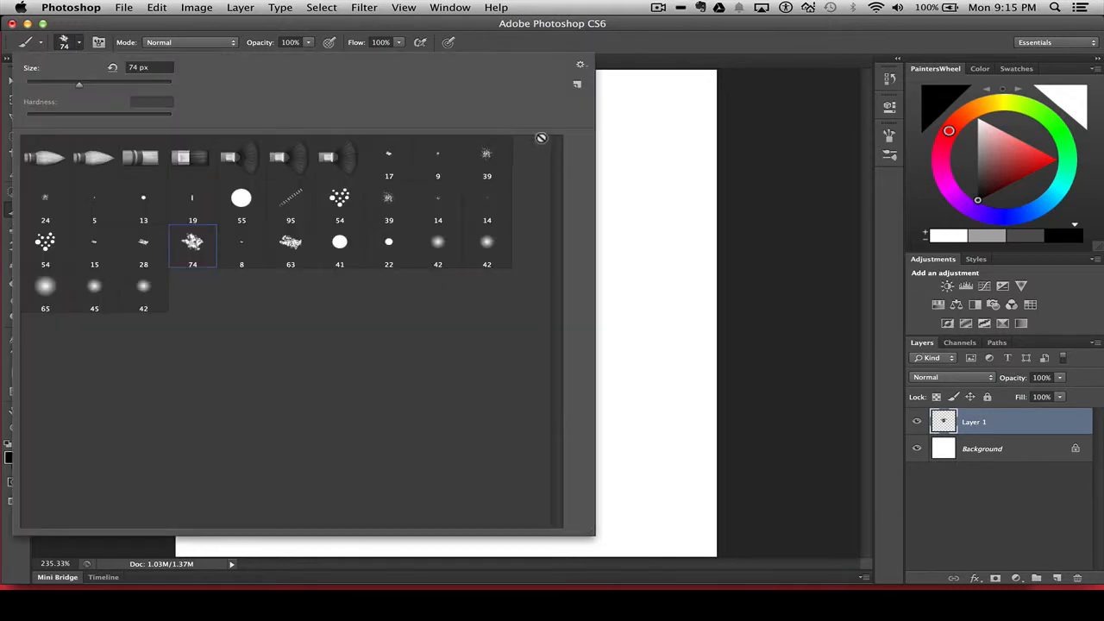
double_click(340, 169)
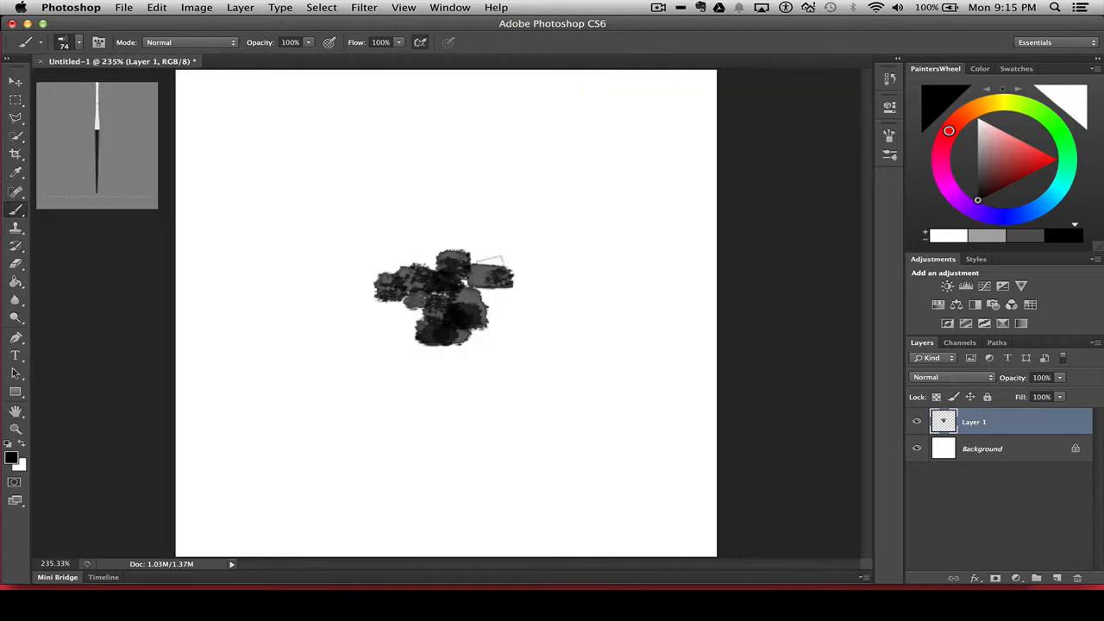
mouse_move(493, 262)
left_mouse_down()
mouse_move(512, 286)
mouse_move(503, 291)
mouse_move(483, 249)
left_mouse_up()
left_click_drag(462, 319, 506, 331)
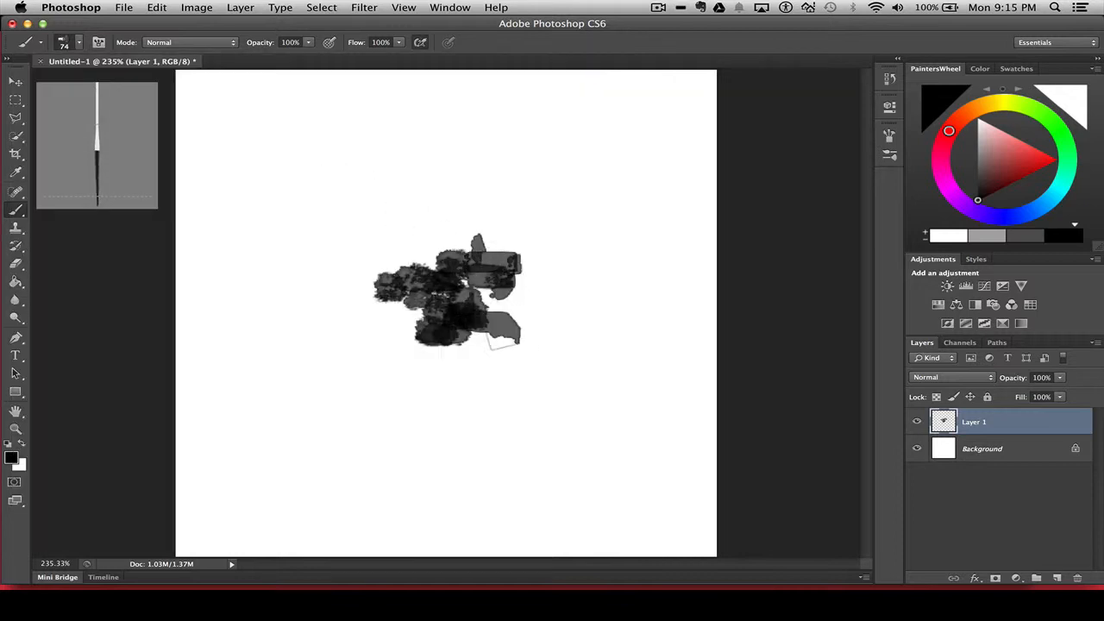
mouse_move(466, 297)
left_mouse_down()
mouse_move(496, 305)
mouse_move(457, 315)
left_mouse_up()
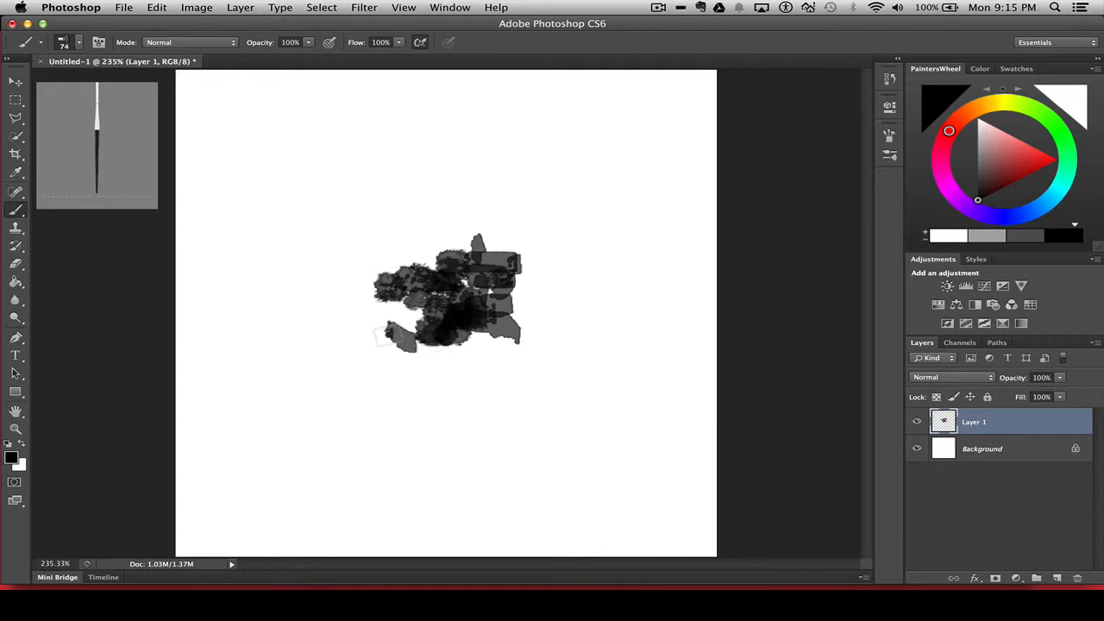
left_click_drag(389, 334, 417, 317)
mouse_move(419, 266)
left_mouse_down()
mouse_move(454, 252)
mouse_move(438, 253)
mouse_move(444, 222)
mouse_move(468, 231)
left_mouse_up()
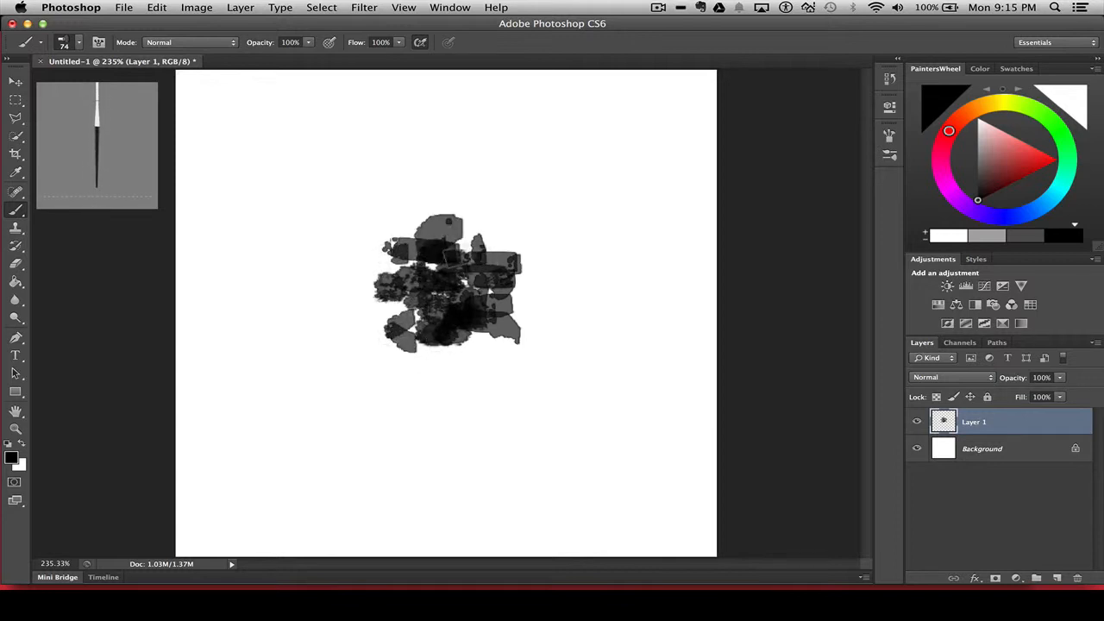
Replace the current brush presets with the Faux Finish Brushes set
left_click(72, 44)
left_click(581, 65)
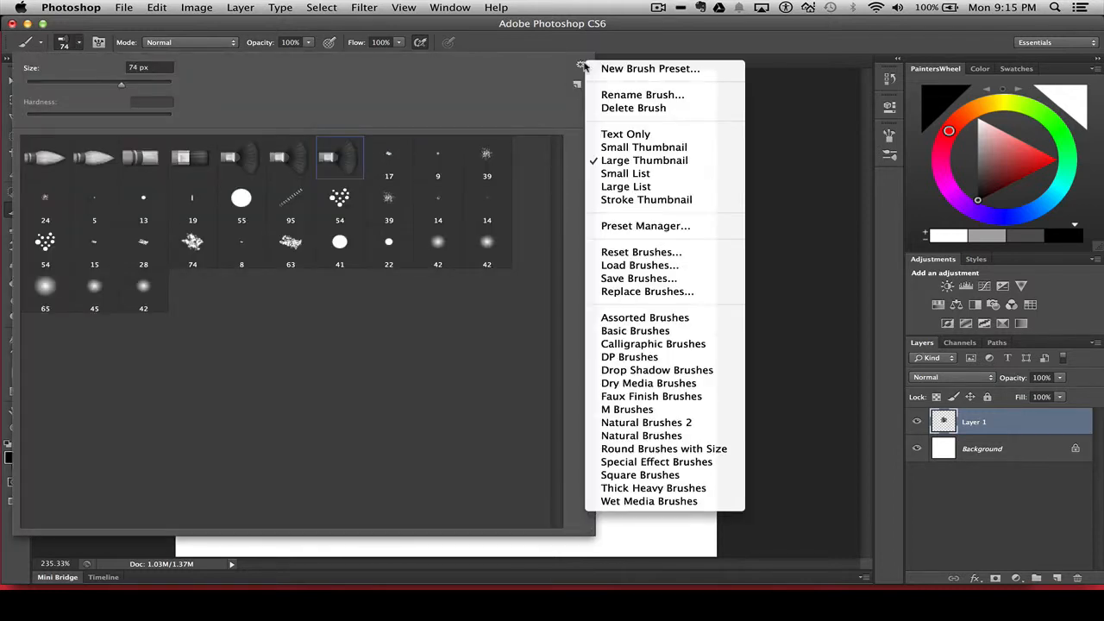
left_click(629, 398)
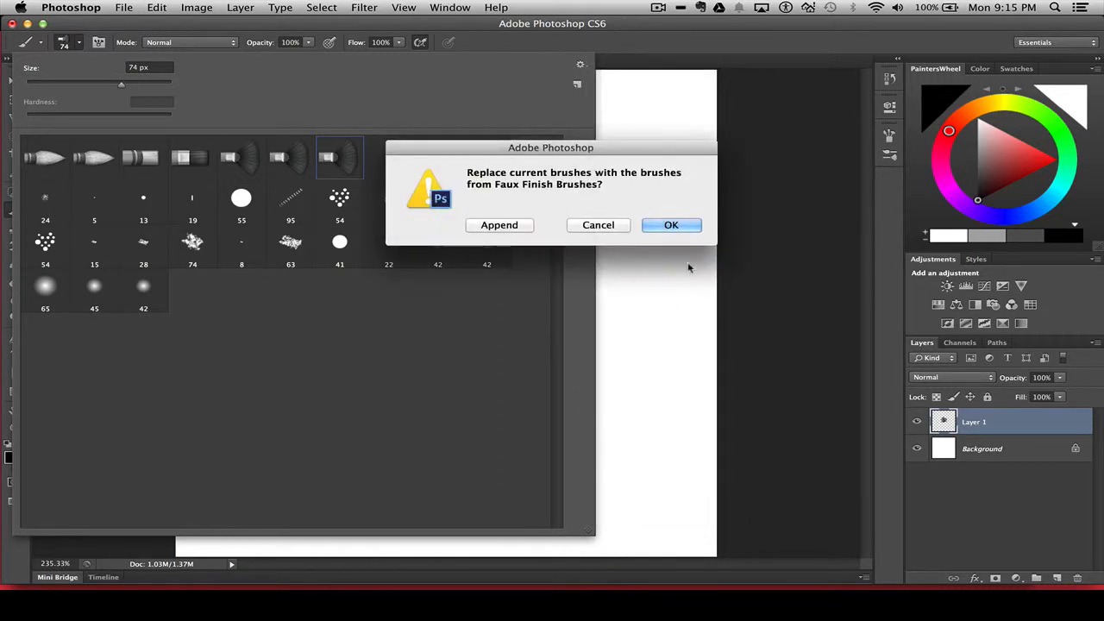
left_click(671, 226)
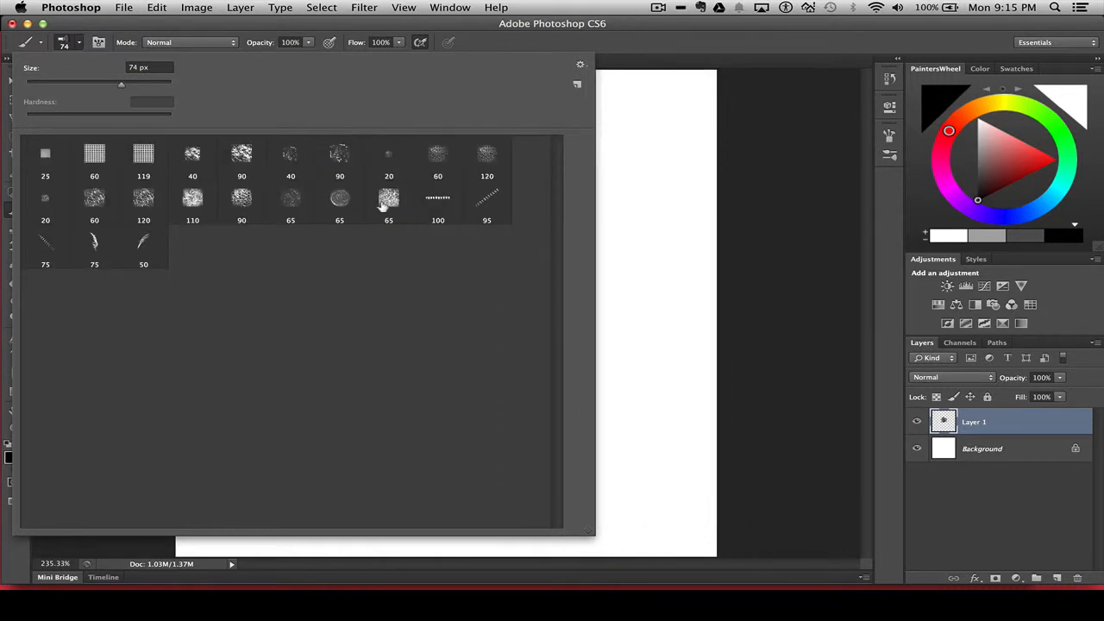
Paint rough speckled texture over and around the blotch with the sparse 90 px brush
double_click(333, 151)
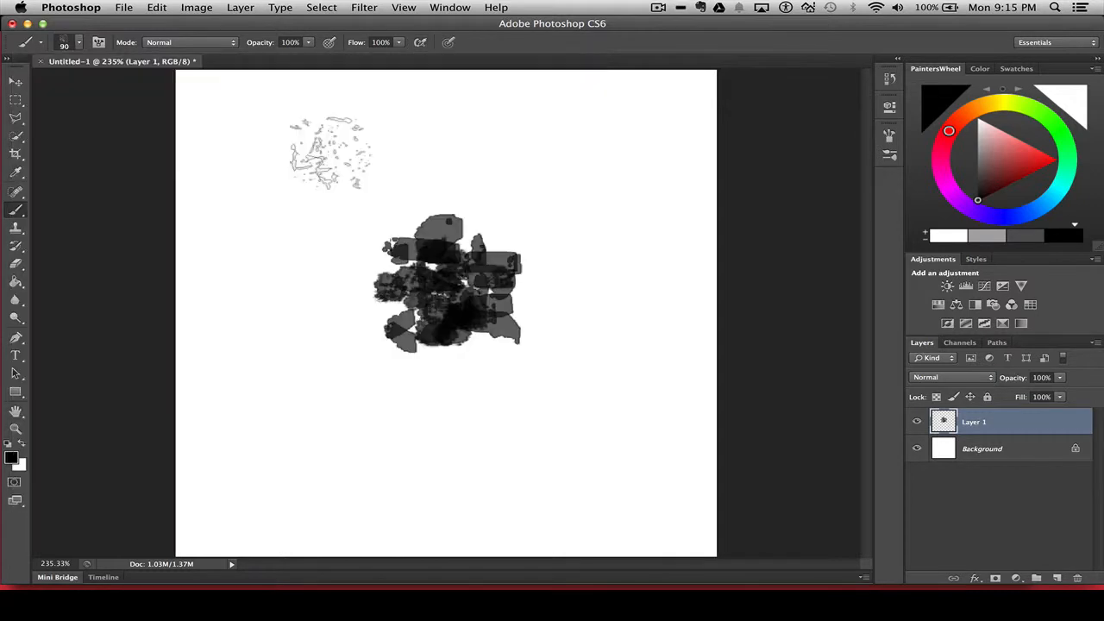
left_click(504, 279)
left_click(494, 235)
mouse_move(459, 264)
left_mouse_down()
mouse_move(453, 305)
mouse_move(466, 319)
mouse_move(436, 350)
mouse_move(408, 322)
mouse_move(404, 253)
mouse_move(443, 255)
mouse_move(470, 272)
mouse_move(499, 255)
left_mouse_up()
mouse_move(454, 287)
left_mouse_down()
mouse_move(500, 312)
mouse_move(488, 266)
mouse_move(464, 269)
mouse_move(434, 292)
mouse_move(464, 330)
mouse_move(452, 258)
mouse_move(424, 259)
left_mouse_up()
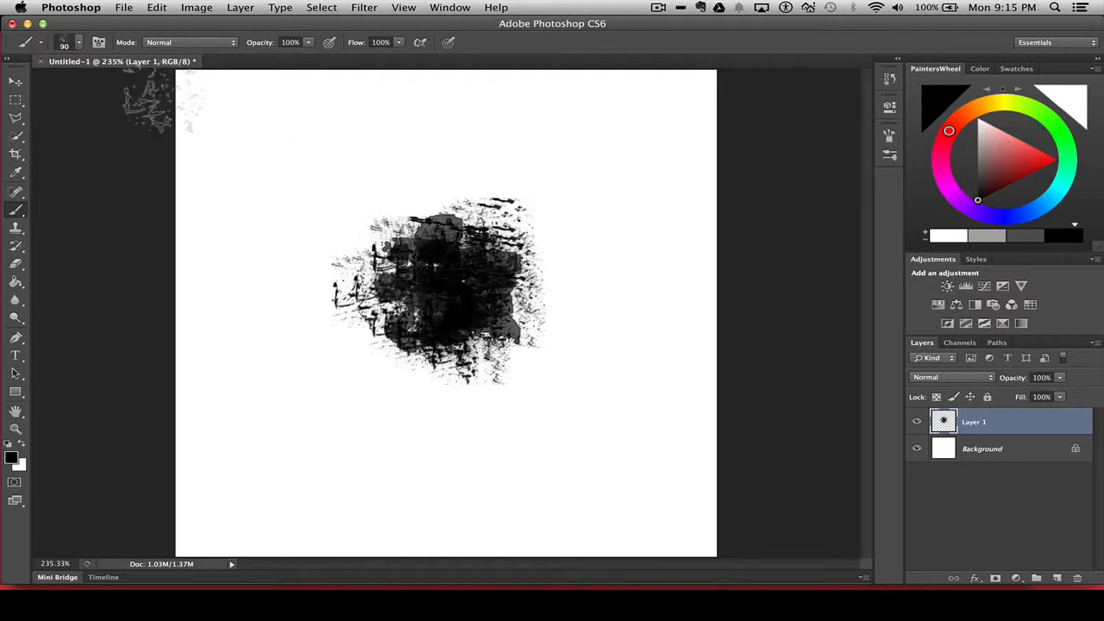
Paint a grid texture across the blotch and its edges with the 119 px mesh brush
left_click(65, 43)
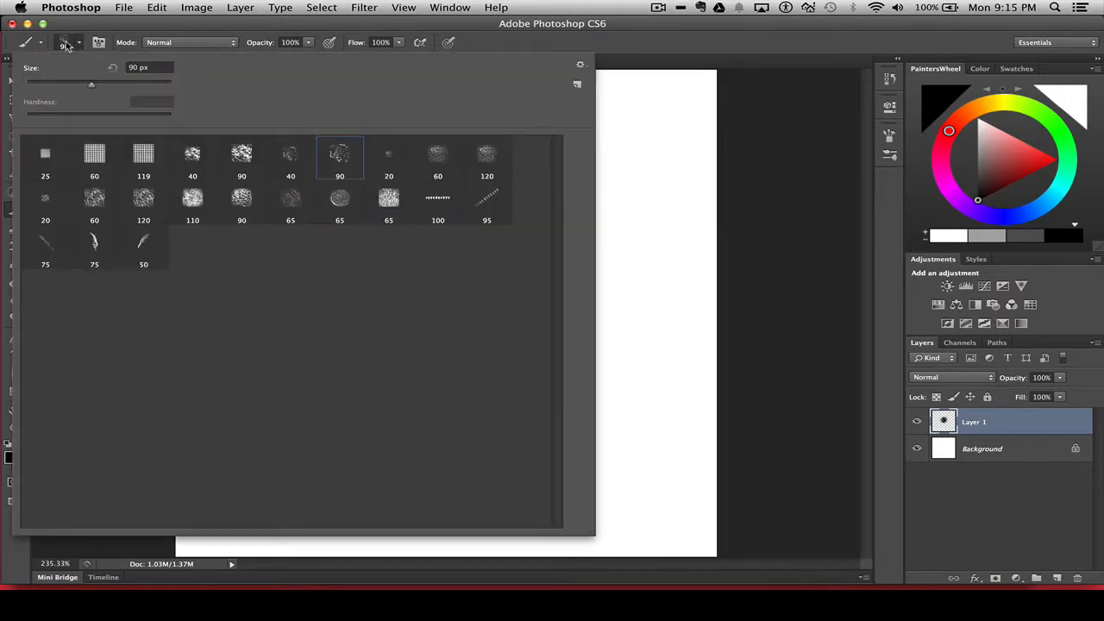
double_click(146, 153)
mouse_move(398, 292)
left_mouse_down()
mouse_move(454, 286)
mouse_move(457, 259)
mouse_move(483, 289)
mouse_move(466, 323)
left_mouse_up()
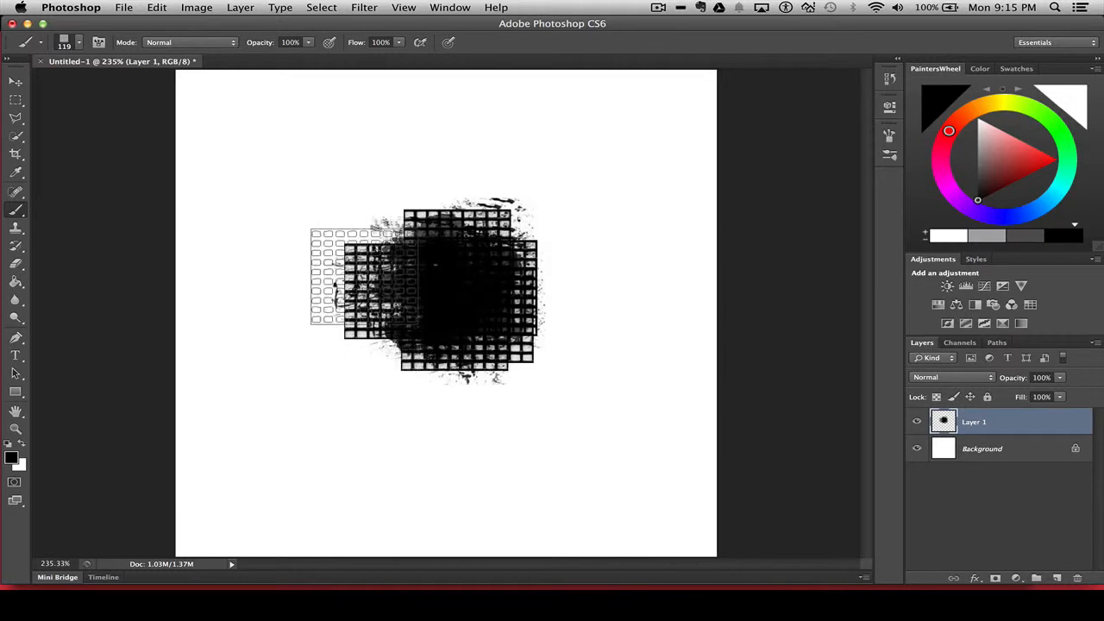
Erase parts of the blotch with the Eraser using the dense 90 px rough texture brush to break up its grid edges
left_click(17, 267)
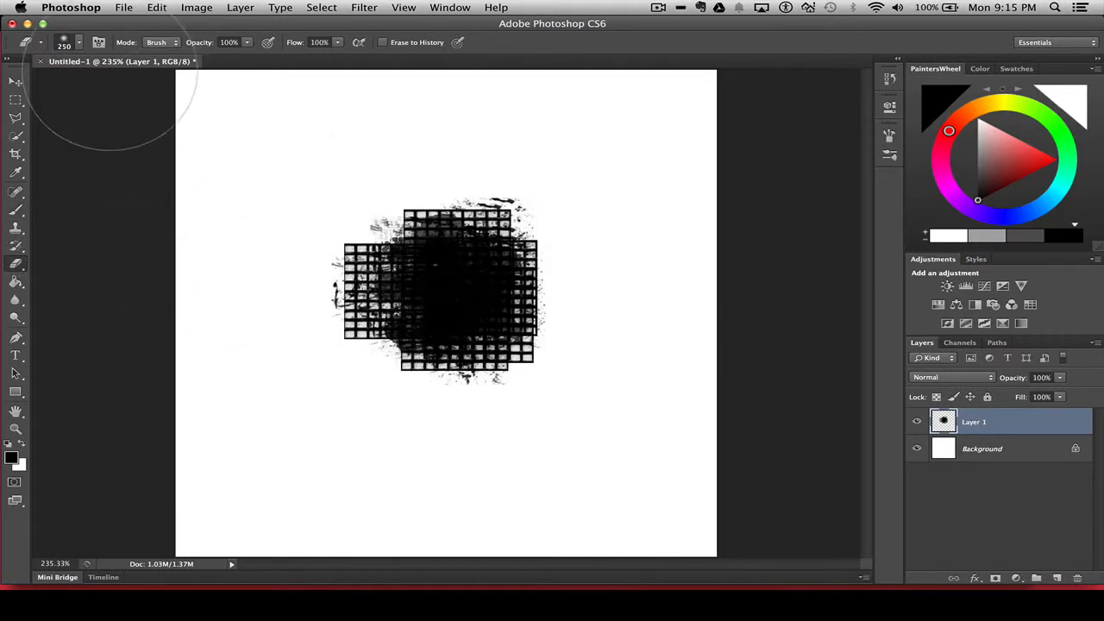
left_click(76, 43)
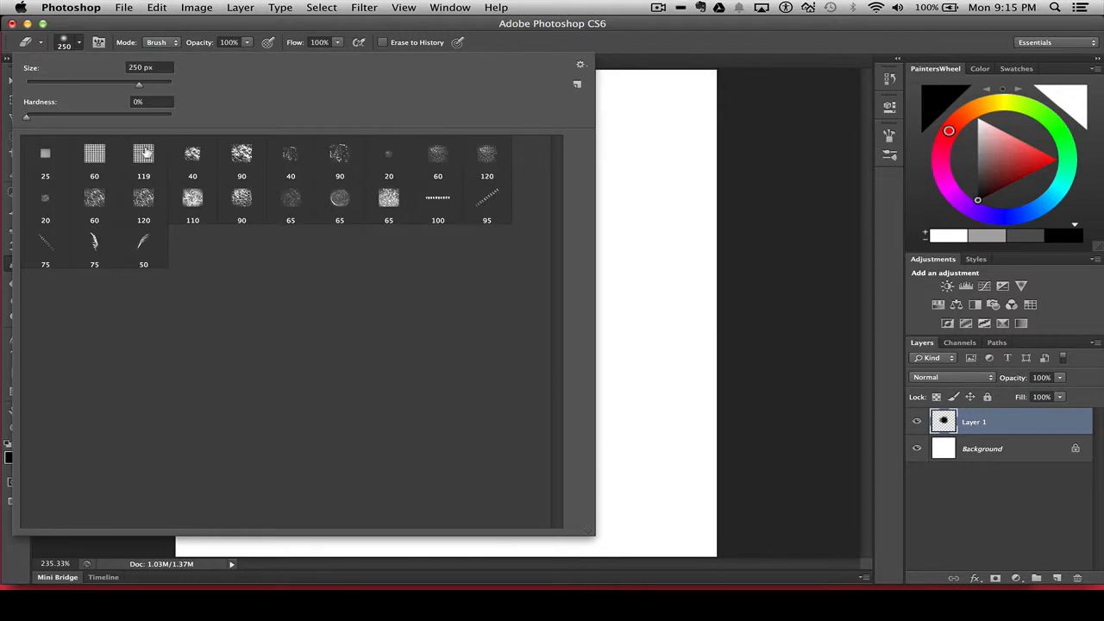
double_click(236, 155)
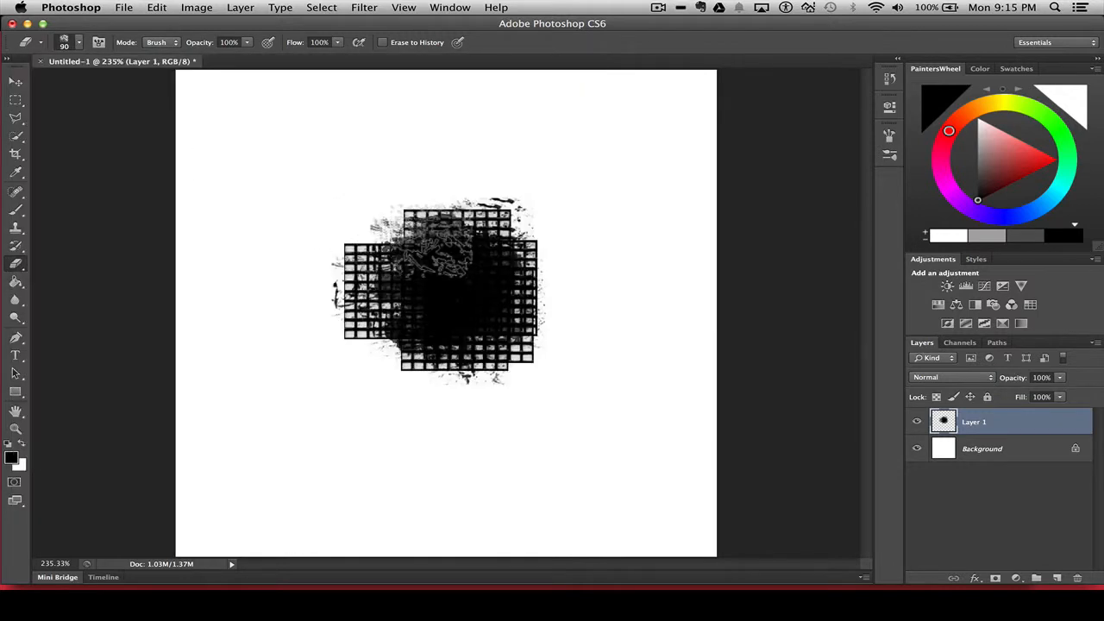
left_click(433, 237)
left_click_drag(515, 227, 539, 239)
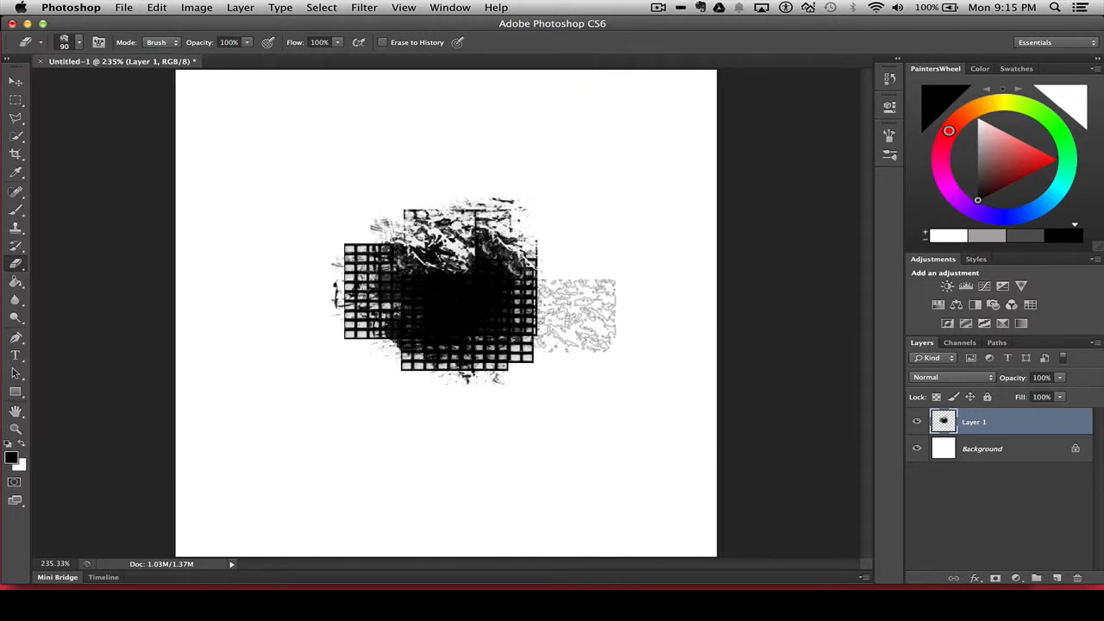
left_click(557, 313)
mouse_move(550, 346)
left_mouse_down()
mouse_move(478, 397)
mouse_move(376, 379)
mouse_move(337, 334)
mouse_move(337, 289)
mouse_move(380, 242)
mouse_move(328, 298)
mouse_move(375, 310)
mouse_move(384, 328)
mouse_move(238, 241)
left_mouse_up()
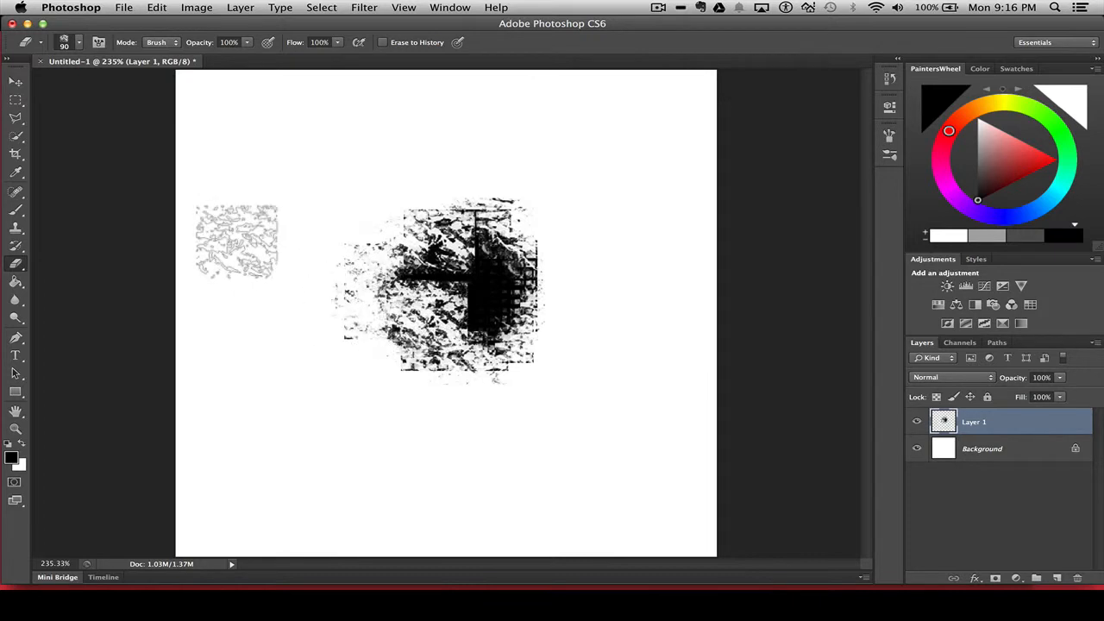
Replace the eraser's current brush presets with the Natural Brushes set
left_click(74, 44)
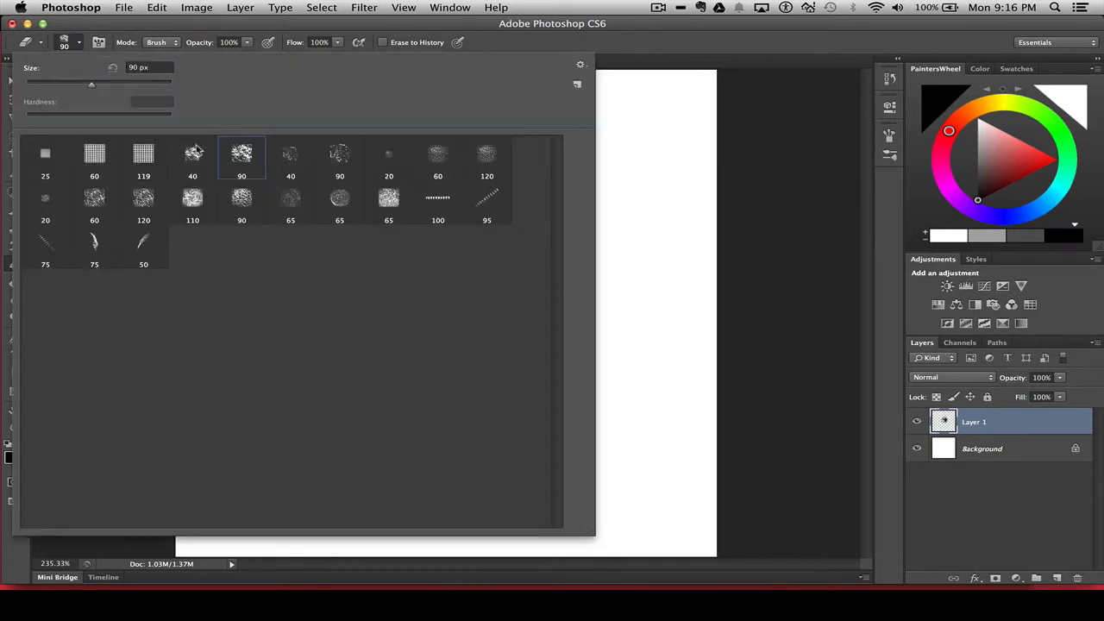
left_click(583, 64)
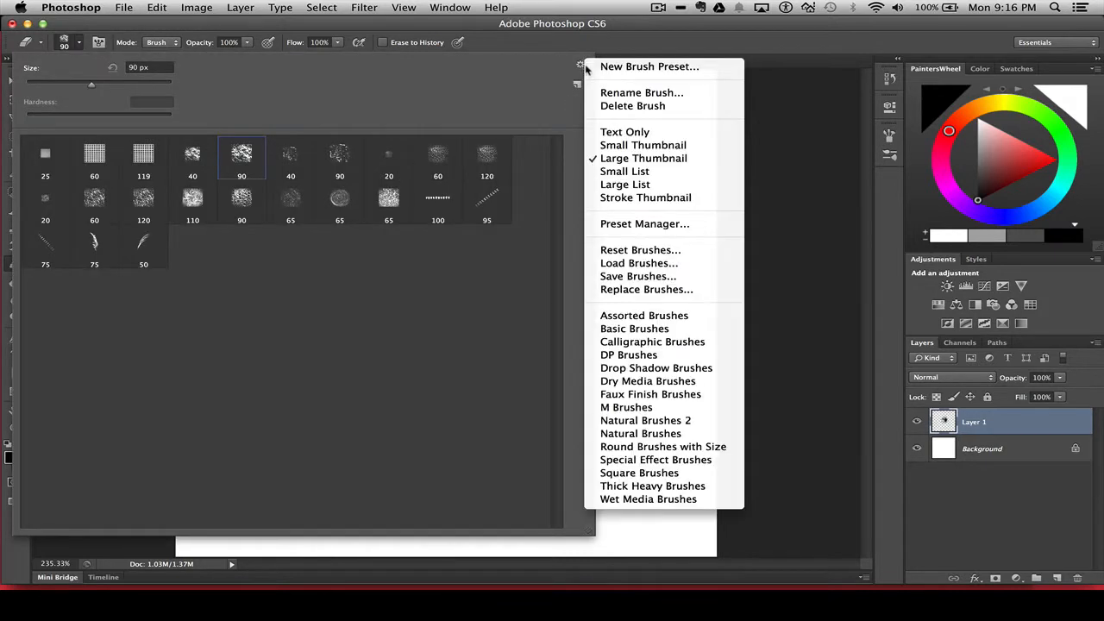
left_click(624, 435)
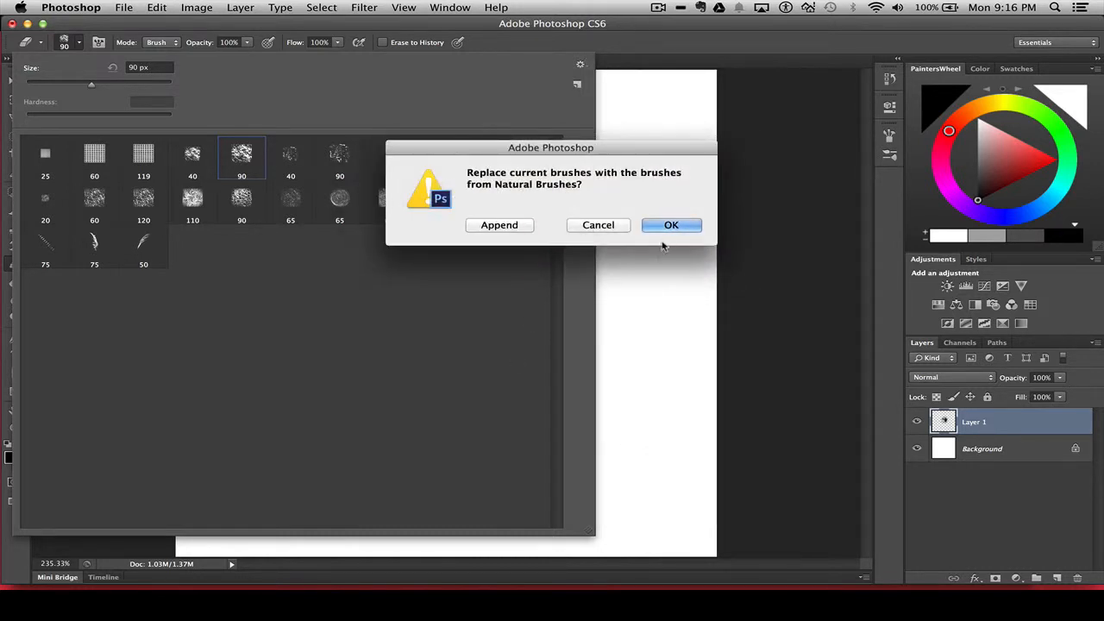
left_click(666, 225)
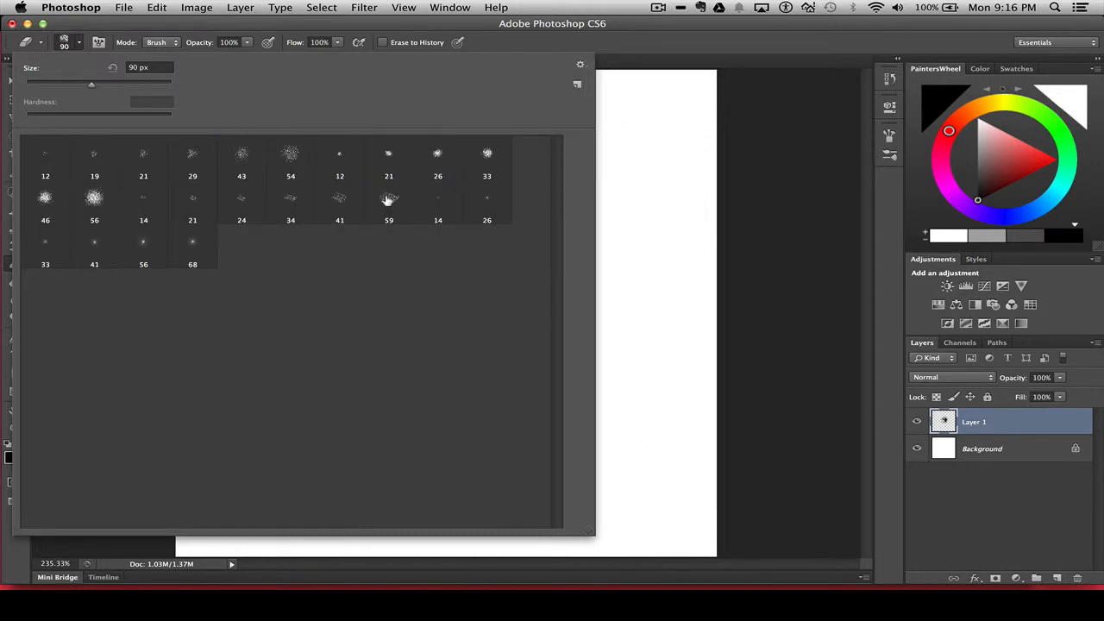
Choose the 59 px natural brush tip for the Eraser and for the Brush tool
double_click(388, 199)
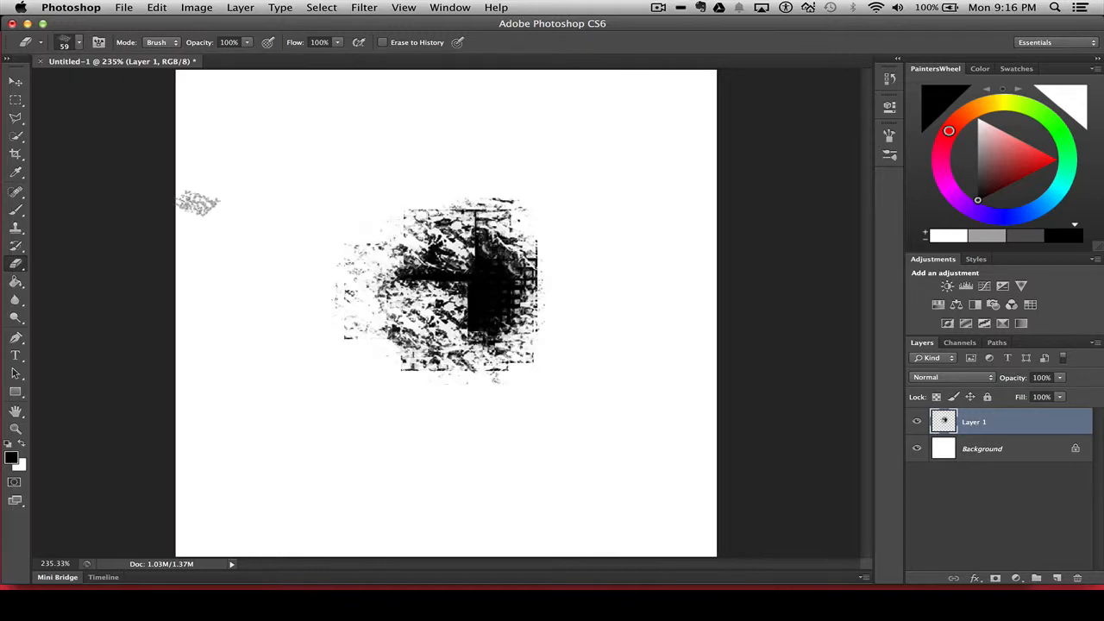
left_click(13, 208)
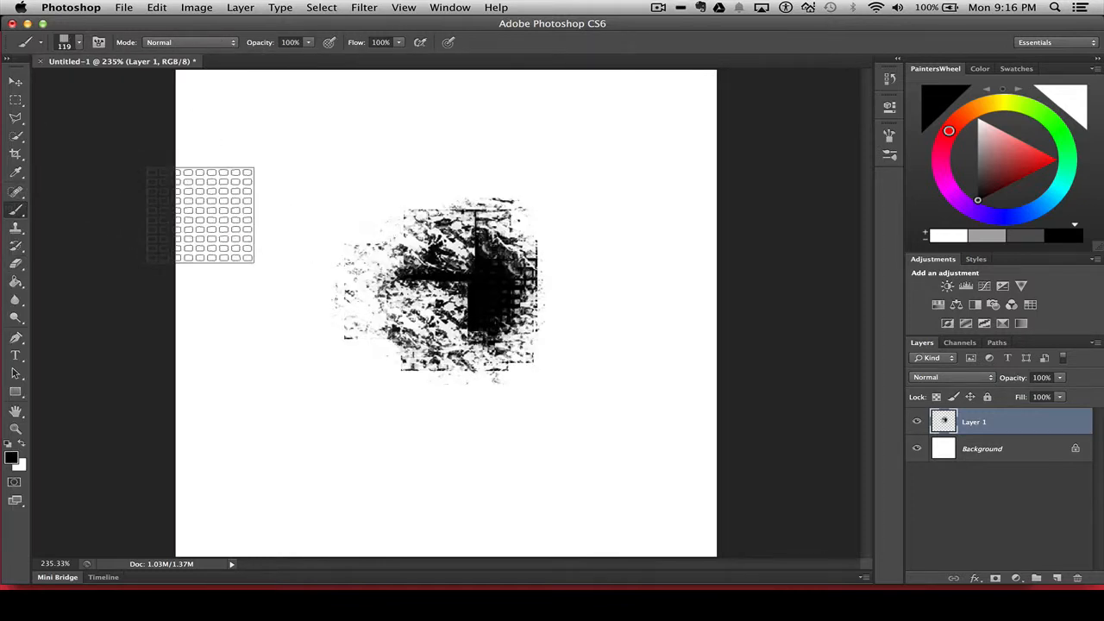
left_click(76, 44)
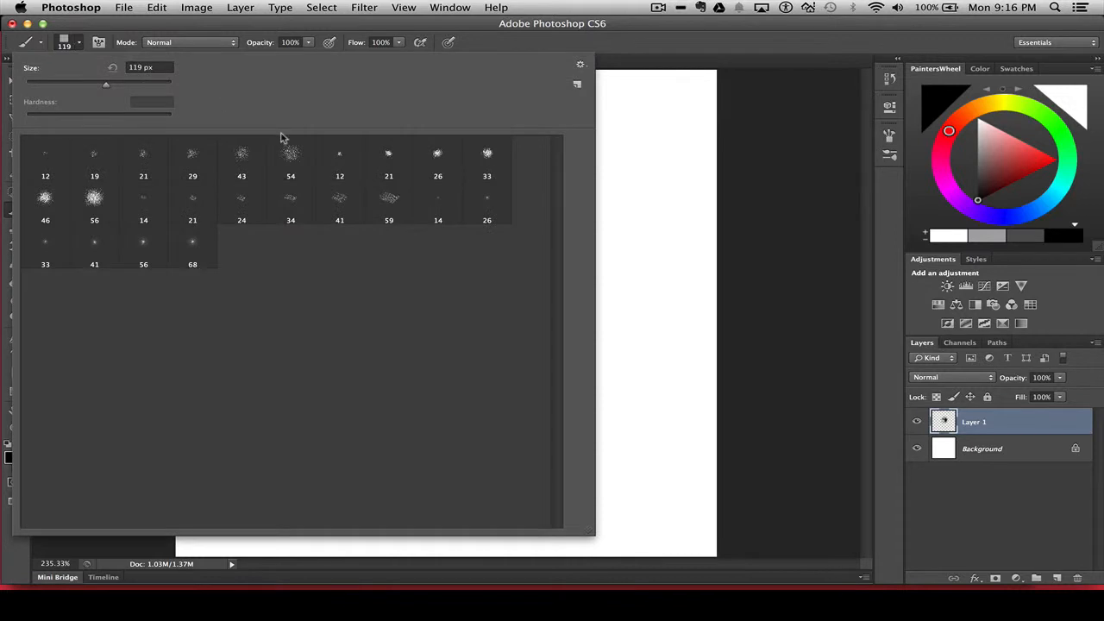
double_click(388, 199)
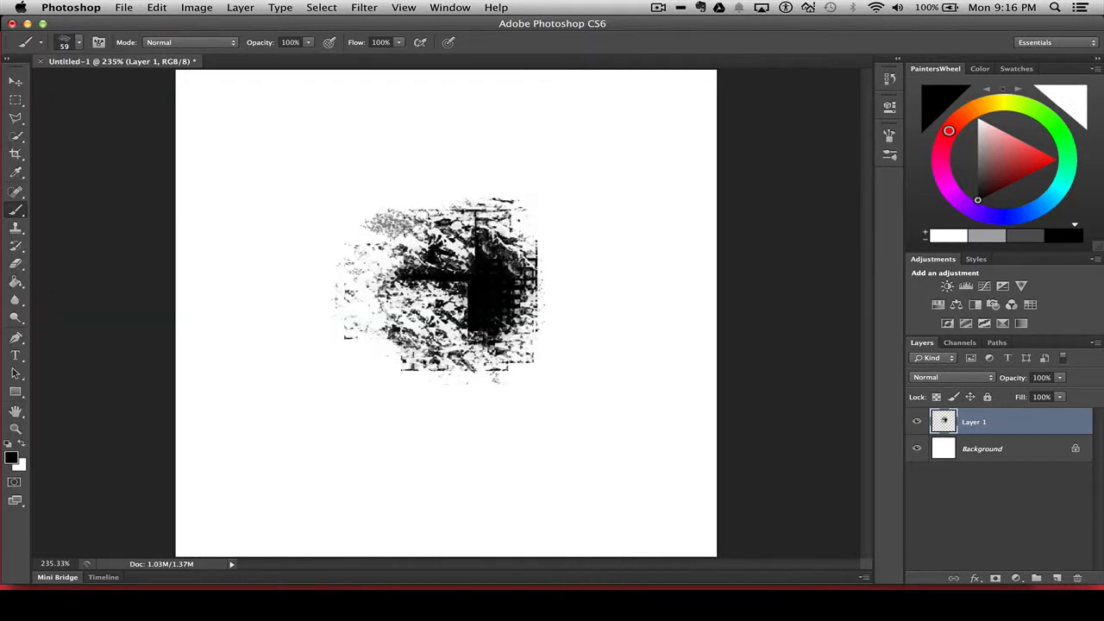
Paint black hatched texture across the blotch and around its edges with the 59 px brush
mouse_move(395, 221)
left_mouse_down()
mouse_move(387, 257)
mouse_move(419, 280)
mouse_move(488, 291)
left_mouse_up()
left_click_drag(510, 312, 518, 316)
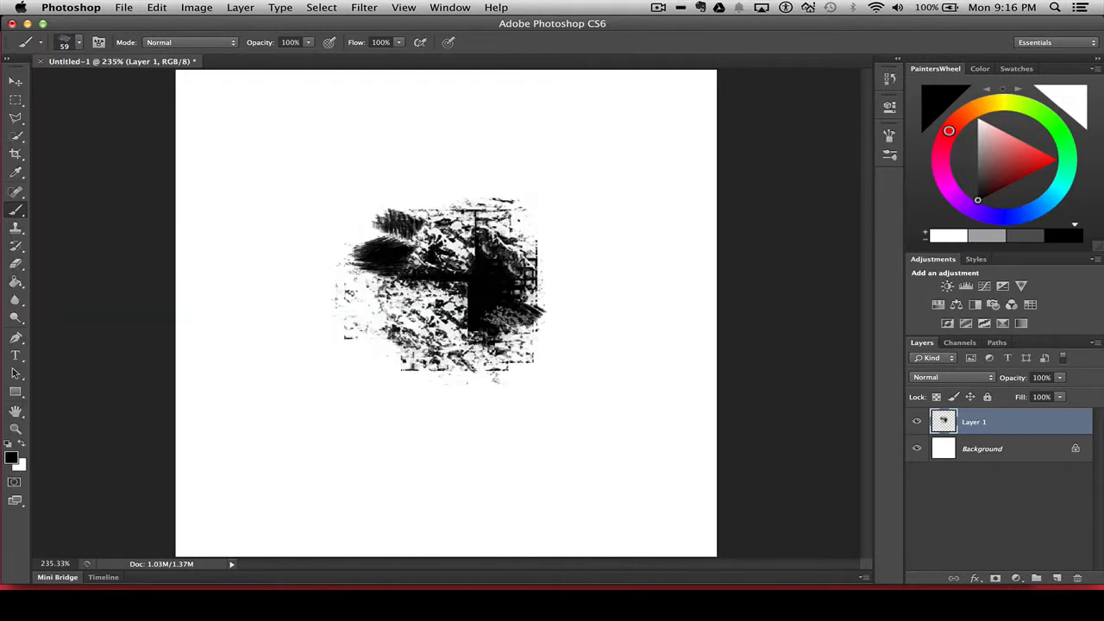
mouse_move(497, 373)
left_mouse_down()
mouse_move(506, 378)
mouse_move(503, 358)
mouse_move(446, 347)
left_mouse_up()
mouse_move(444, 315)
left_mouse_down()
mouse_move(407, 324)
mouse_move(393, 359)
mouse_move(419, 362)
left_mouse_up()
left_click_drag(359, 282, 373, 308)
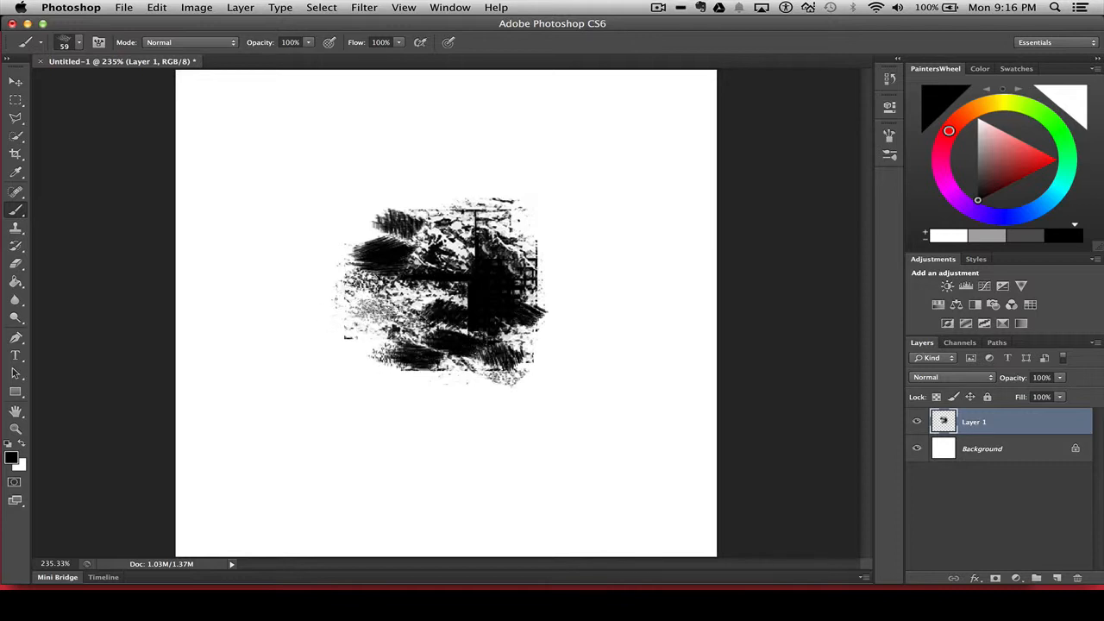
left_click_drag(438, 290, 442, 257)
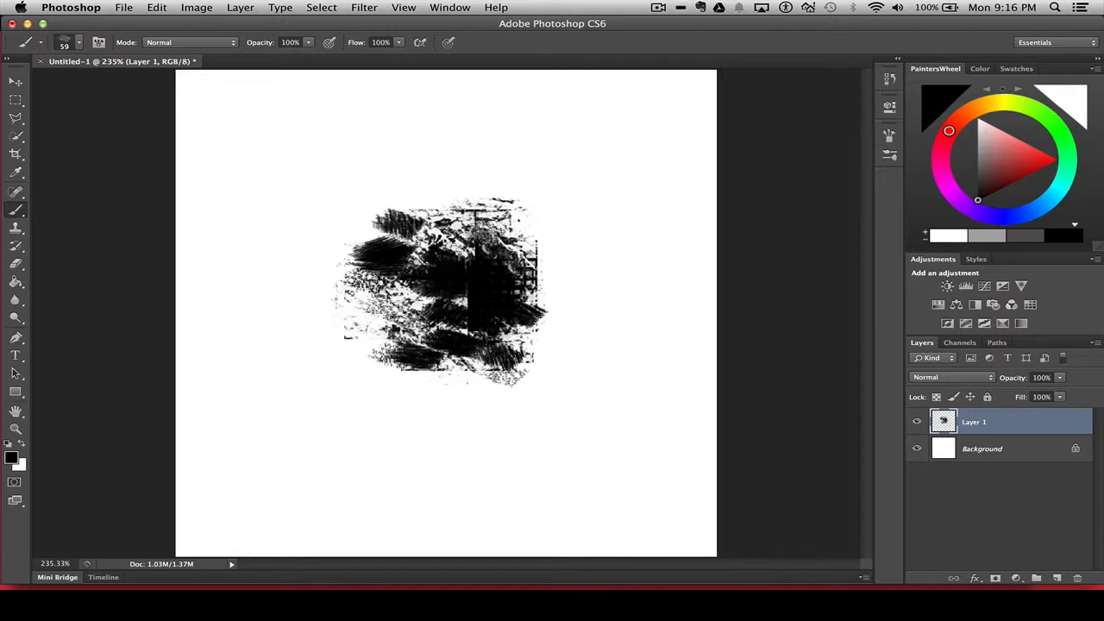
left_click_drag(486, 229, 523, 238)
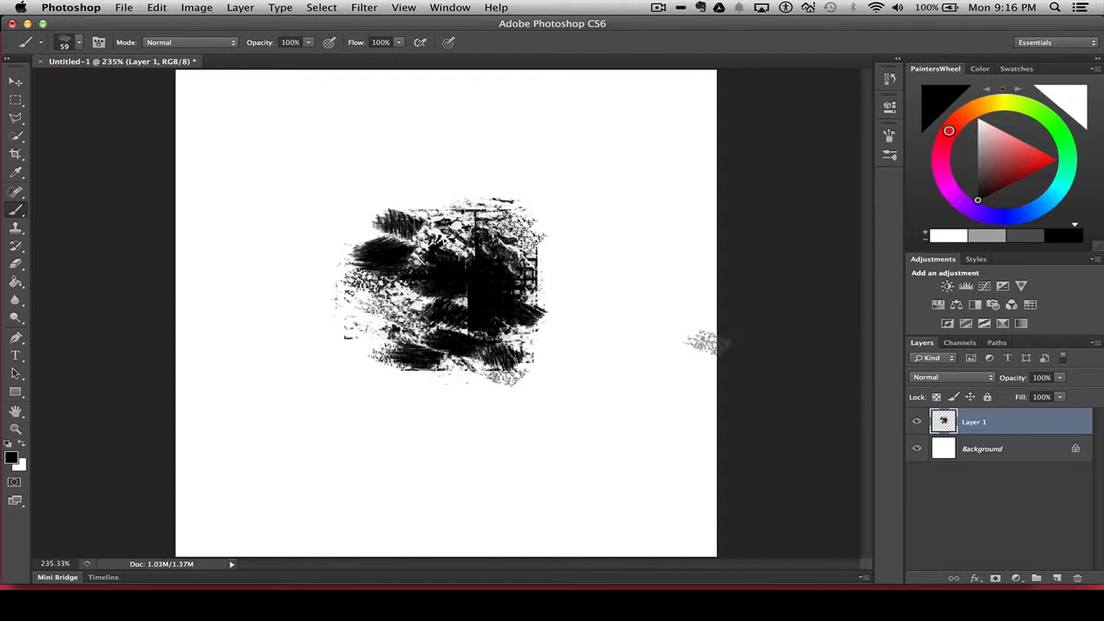
Select Layer 1's pixels and define them as a brush preset named Grunge 1
right_click(945, 420)
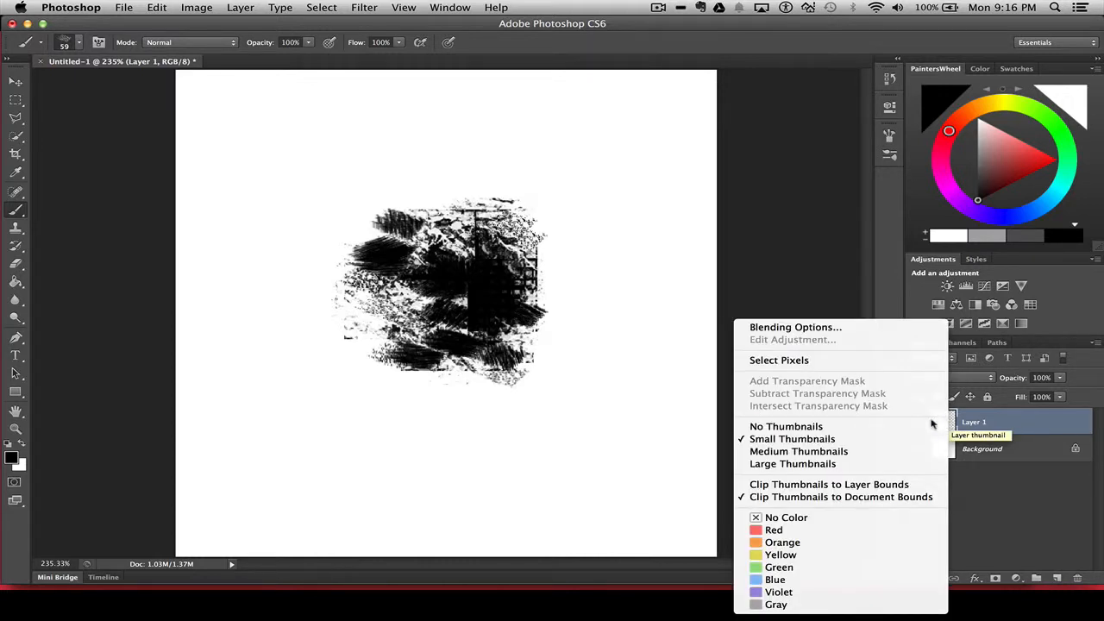
left_click(773, 360)
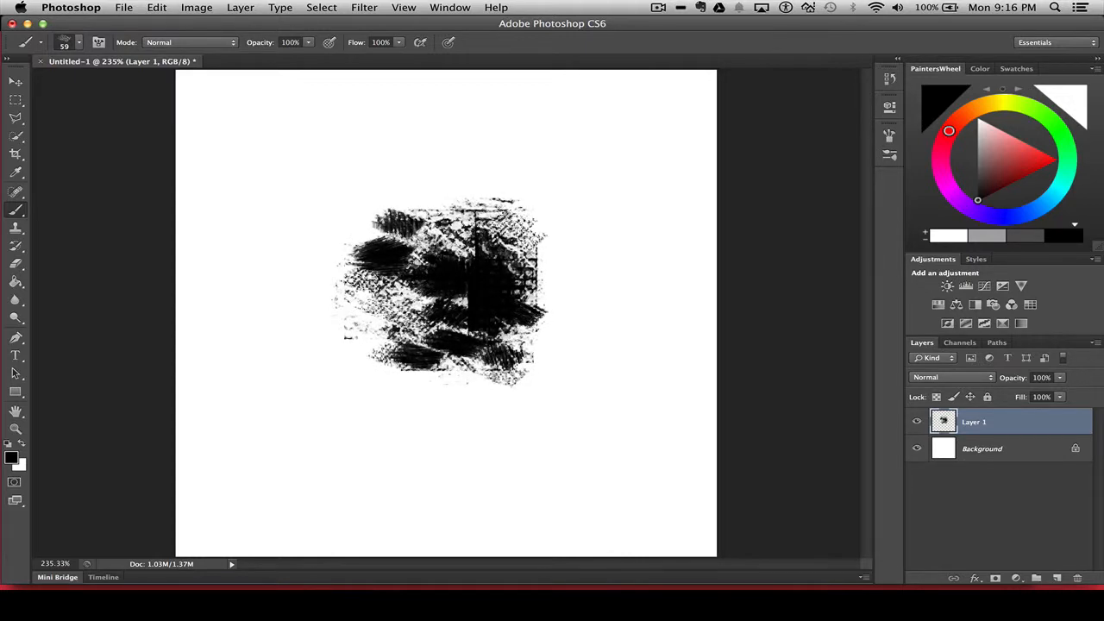
left_click(157, 8)
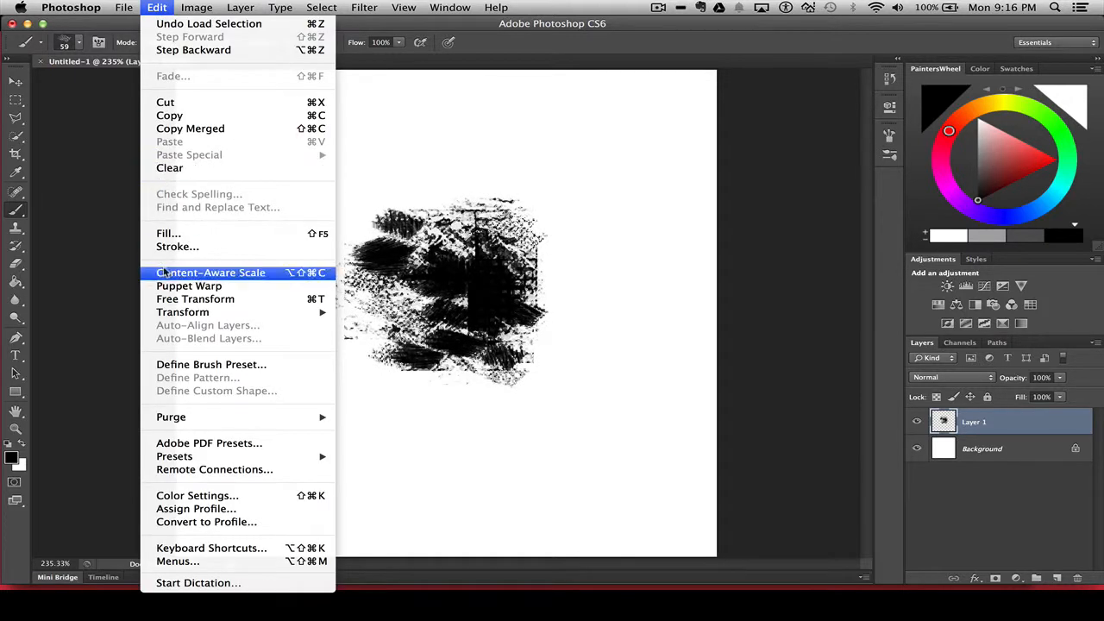
left_click(175, 367)
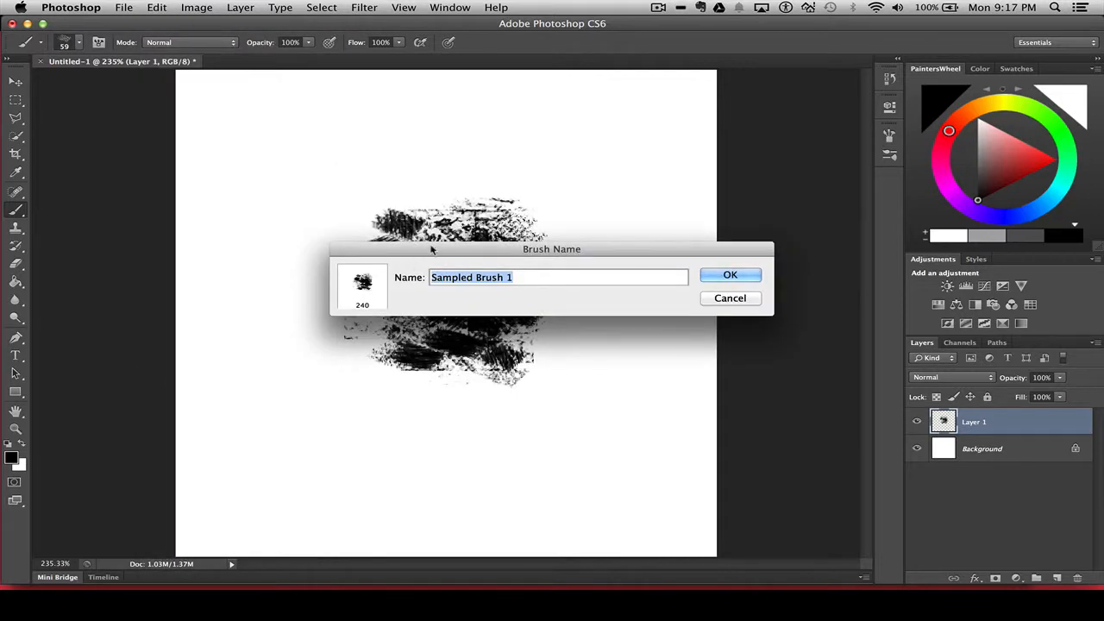
left_click_drag(431, 249, 409, 143)
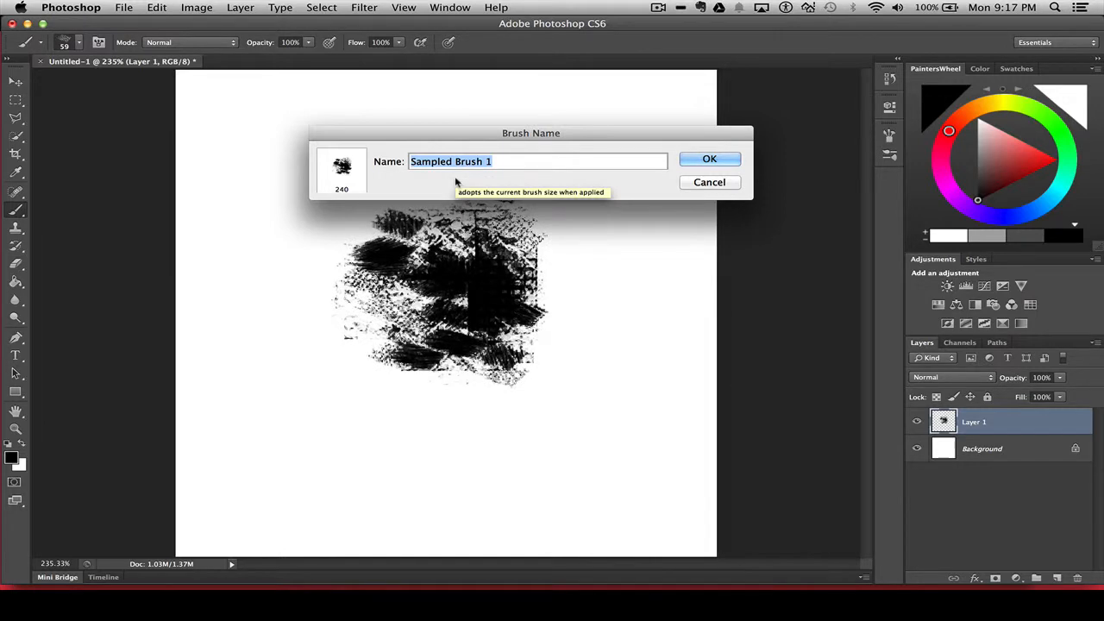
type("Gru")
type("nge")
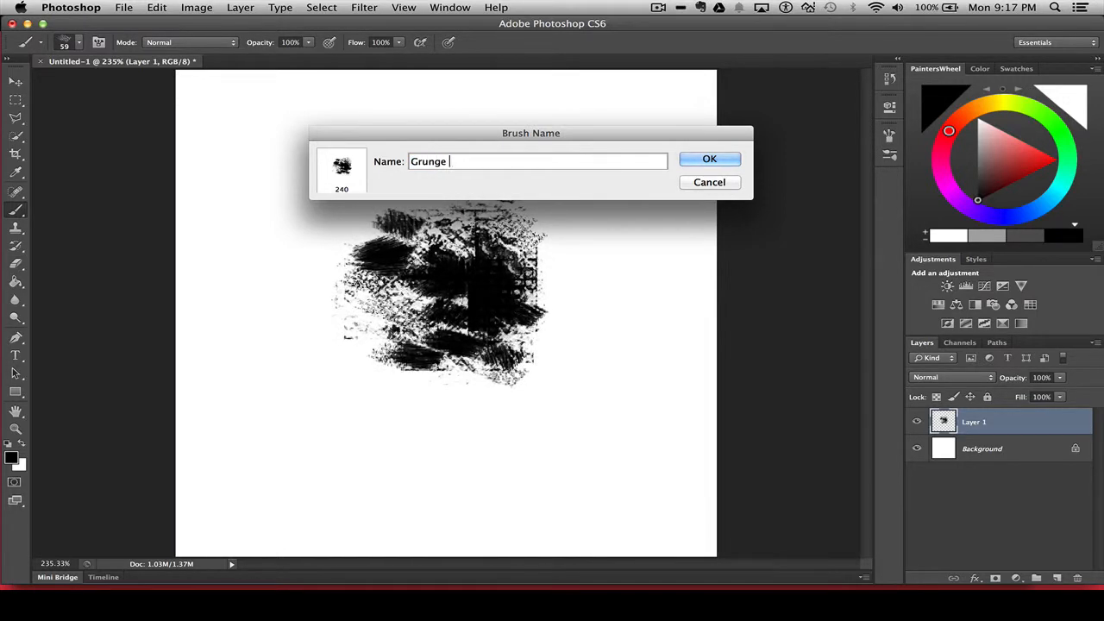
type(" 1")
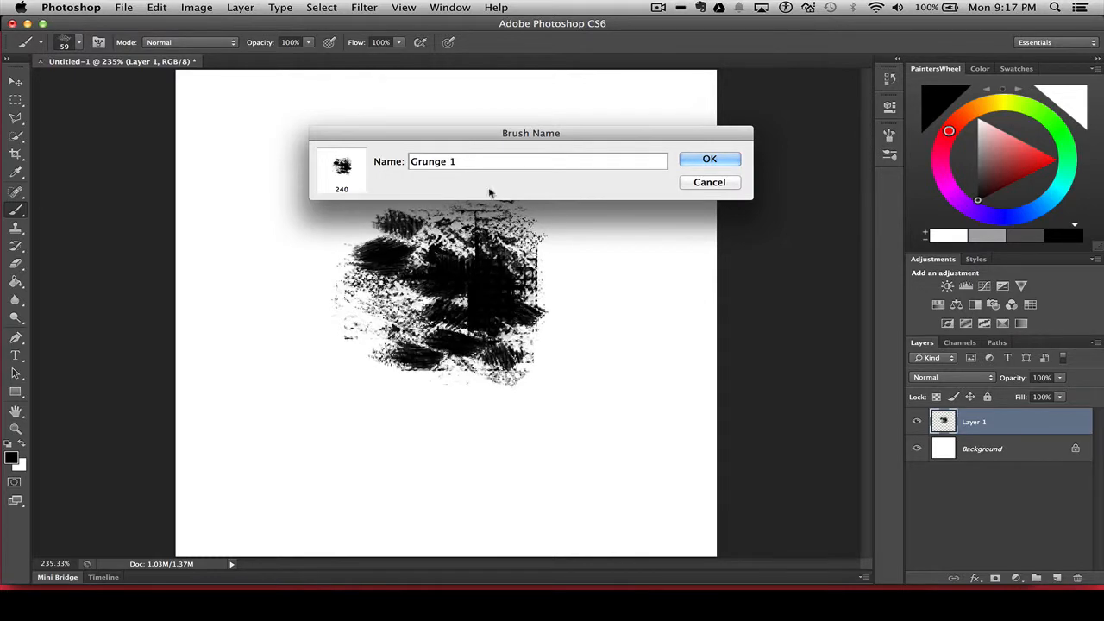
left_click(707, 158)
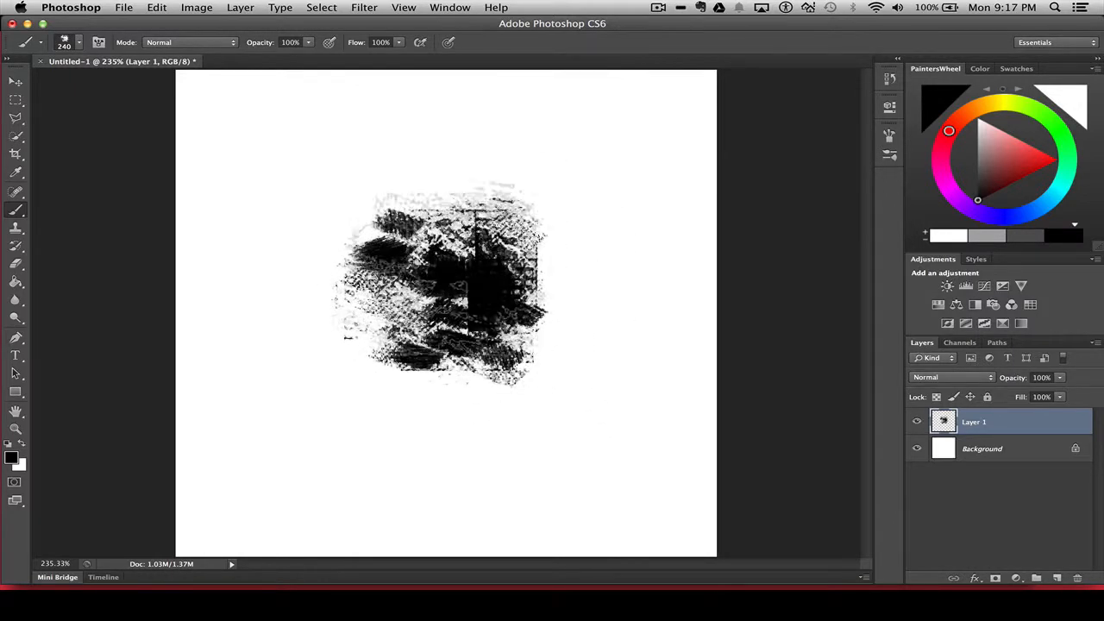
Deselect the blotch, hide Layer 1 and add a new empty layer
left_click(326, 9)
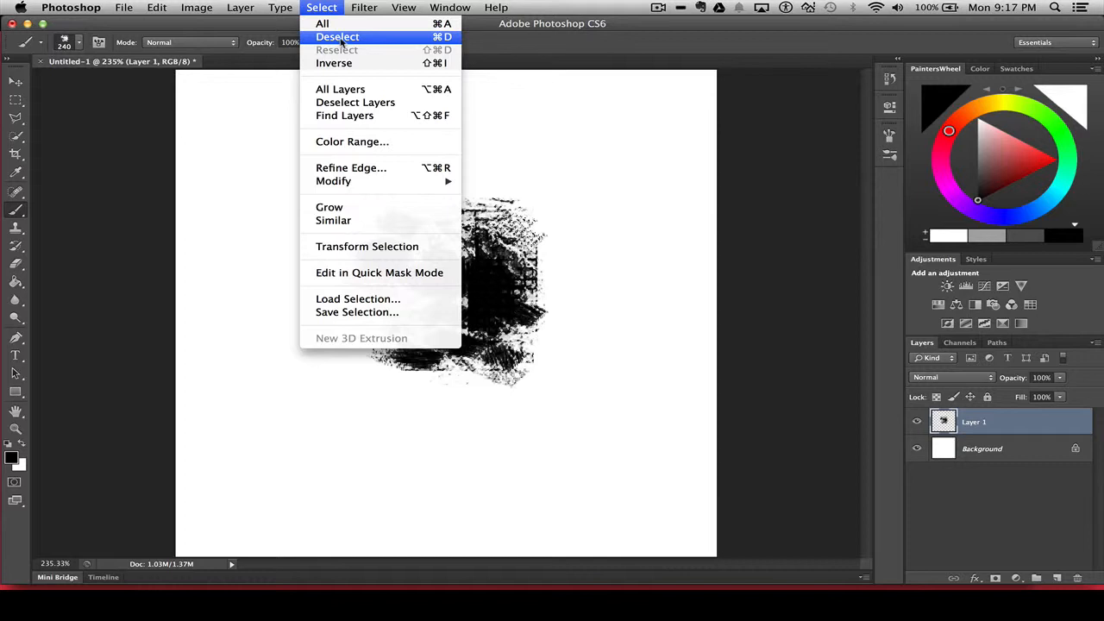
left_click(341, 38)
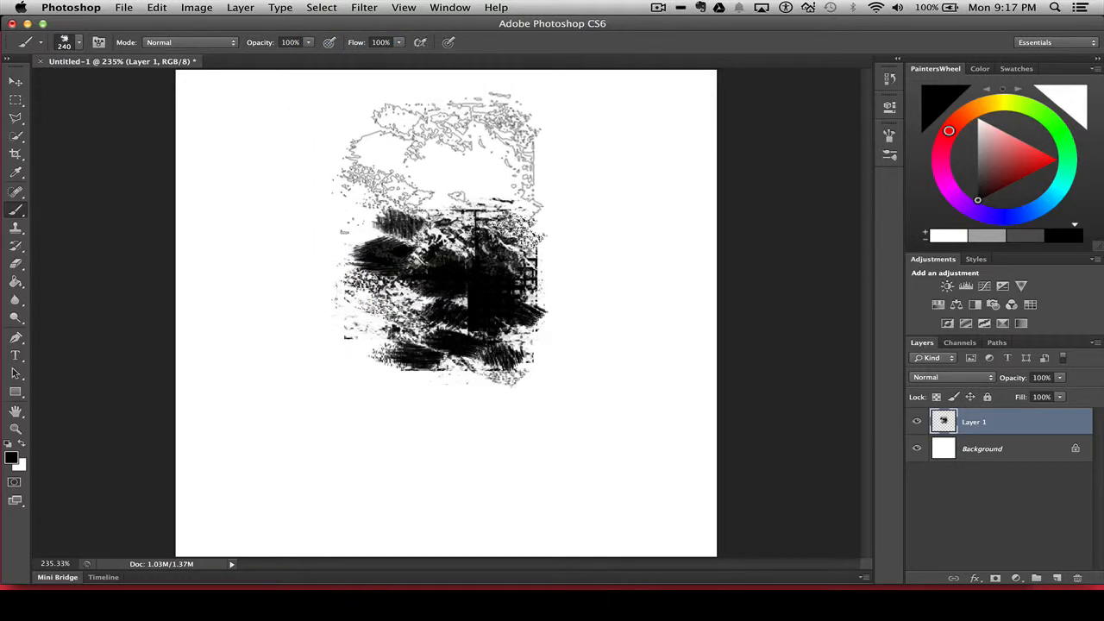
left_click(917, 422)
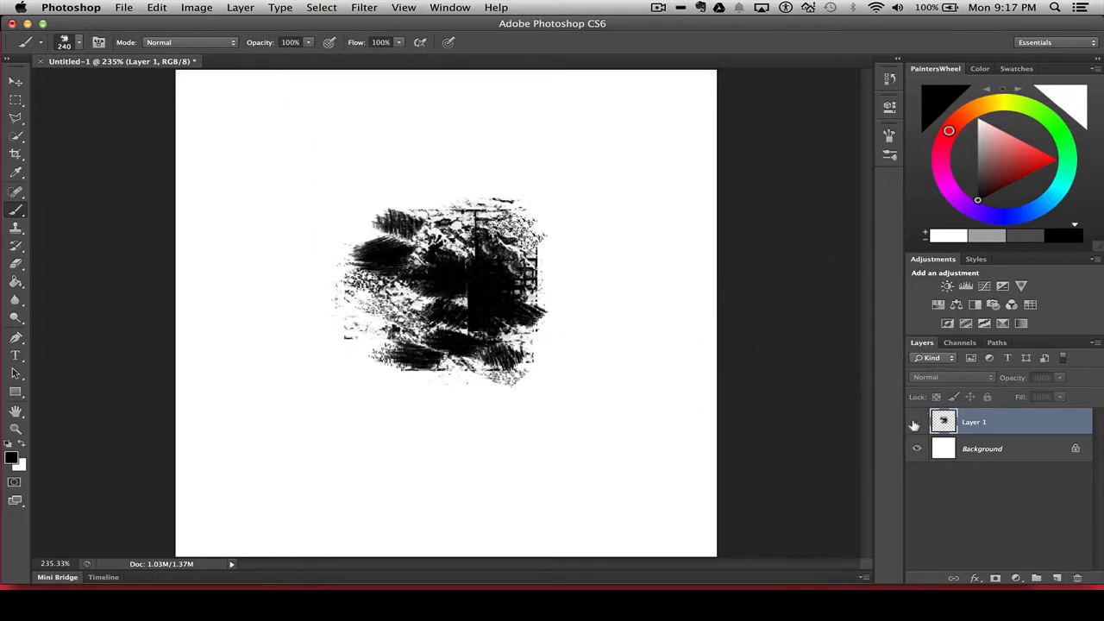
left_click(1056, 578)
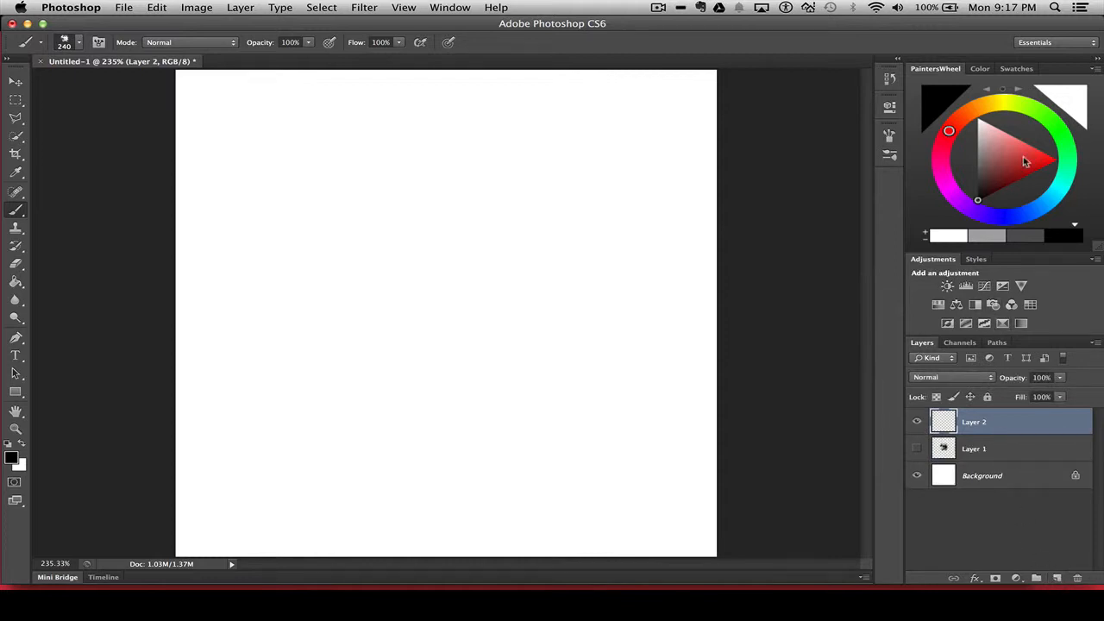
Paint large overlapping black, red and blue textured patches on the new layer with the 240 px grunge brush
mouse_move(547, 196)
left_mouse_down()
mouse_move(422, 194)
mouse_move(560, 276)
mouse_move(414, 362)
mouse_move(690, 176)
mouse_move(655, 155)
left_mouse_up()
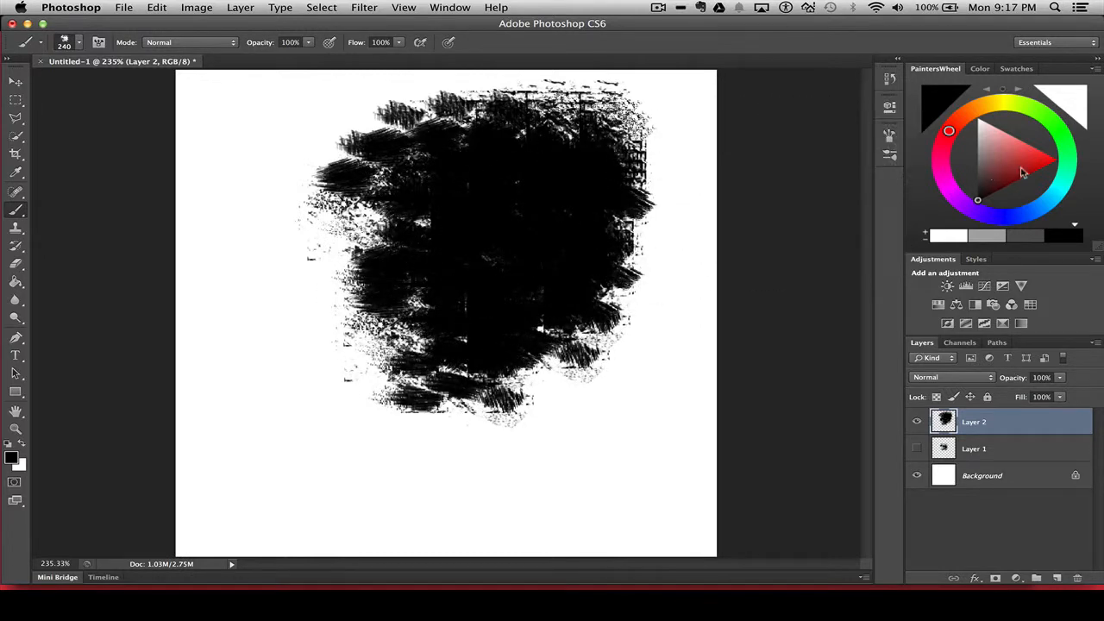
left_click(1021, 172)
mouse_move(583, 268)
left_mouse_down()
mouse_move(508, 328)
mouse_move(483, 215)
mouse_move(362, 276)
mouse_move(672, 241)
mouse_move(551, 350)
mouse_move(425, 294)
left_mouse_up()
left_click(1011, 215)
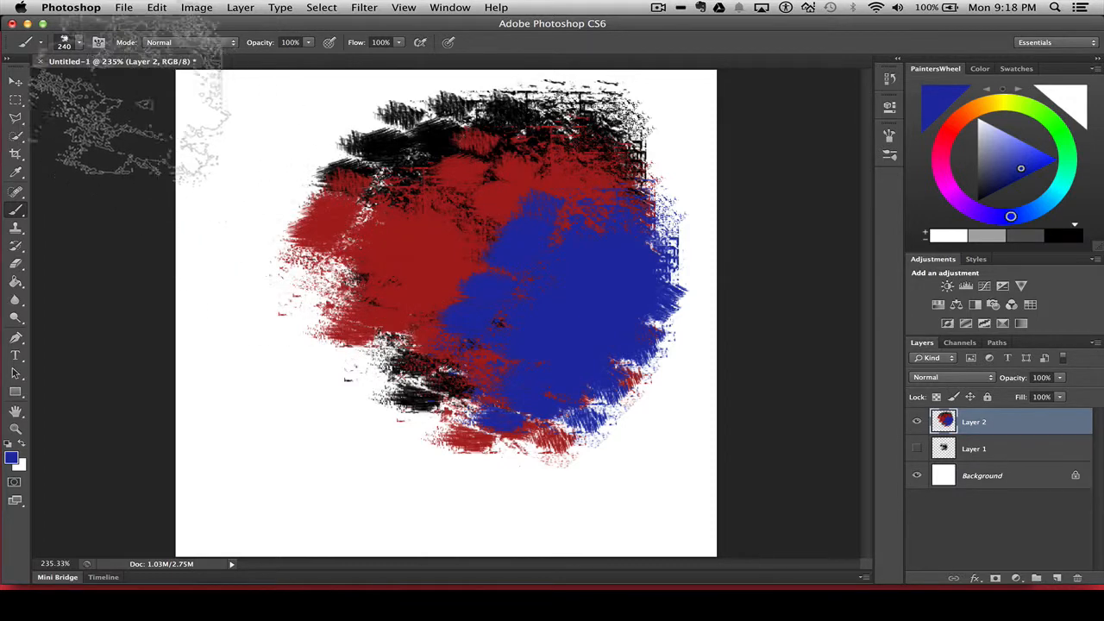
Reduce the brush size to 88 px and paint small blue patches over the colored shape and below it on the blank canvas
left_click(78, 42)
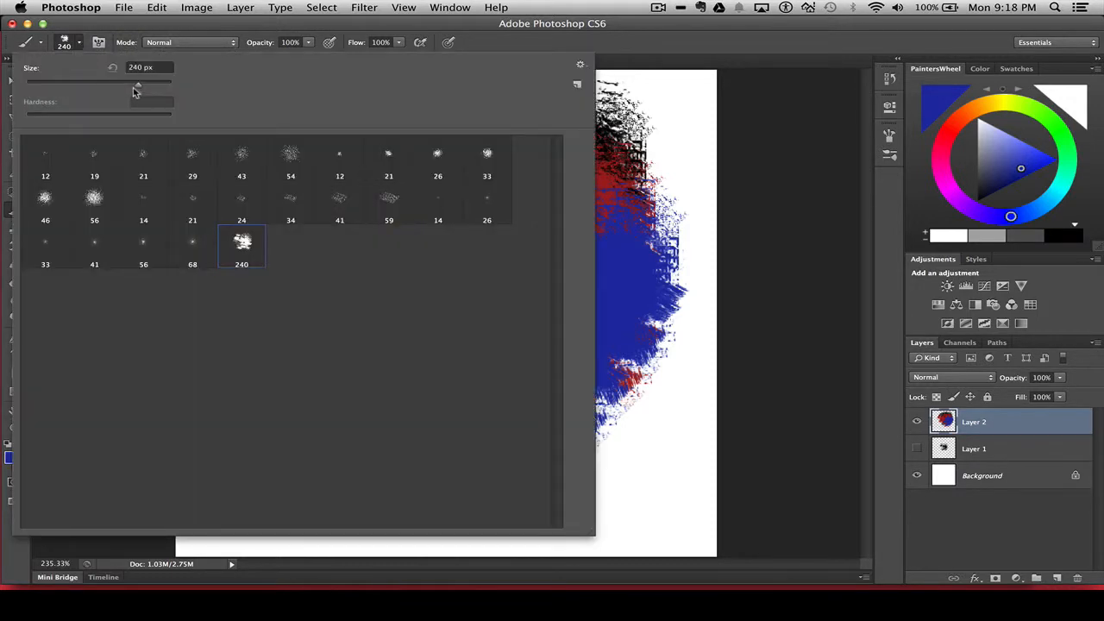
left_click_drag(138, 89, 89, 84)
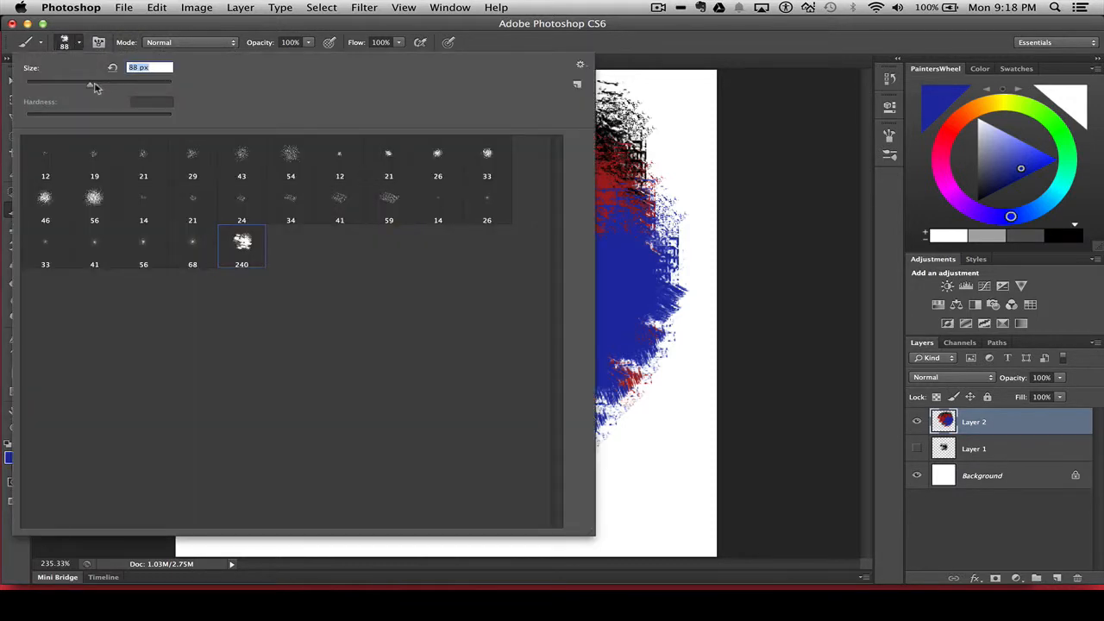
left_click(643, 218)
left_click(527, 131)
left_click(485, 169)
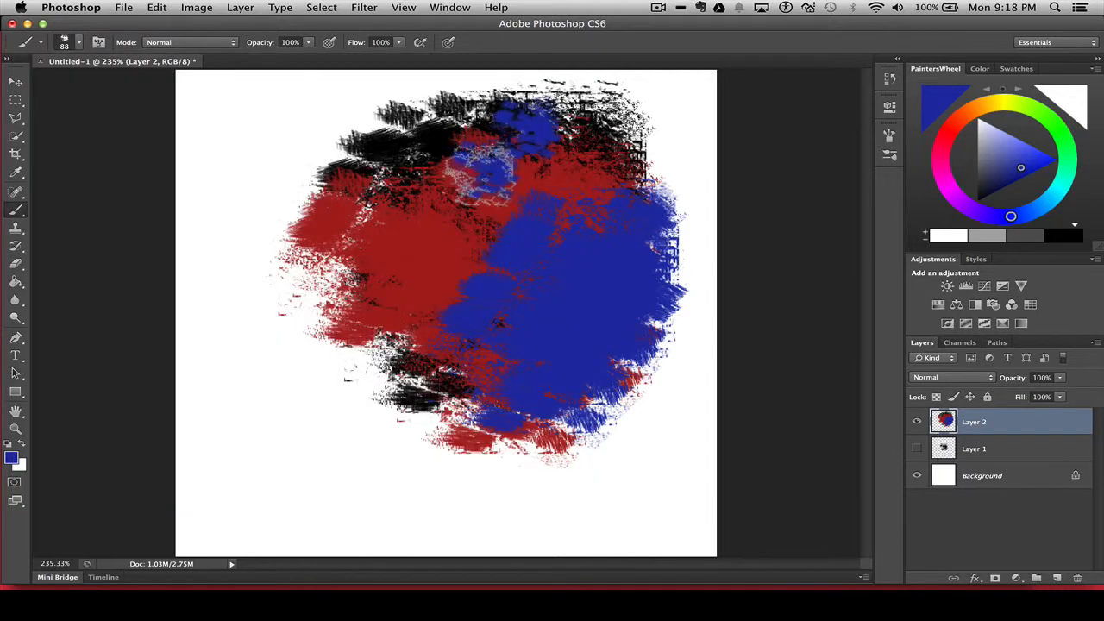
mouse_move(346, 216)
left_mouse_down()
mouse_move(321, 233)
mouse_move(367, 300)
mouse_move(405, 307)
mouse_move(376, 321)
mouse_move(349, 310)
mouse_move(422, 297)
left_mouse_up()
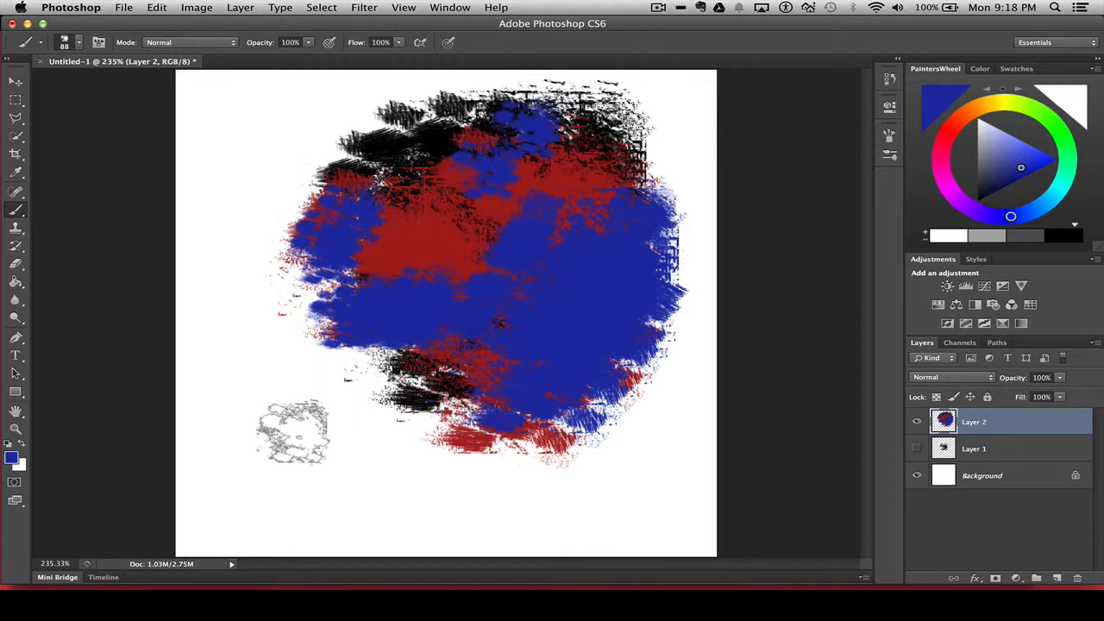
left_click(295, 429)
left_click_drag(295, 428, 323, 470)
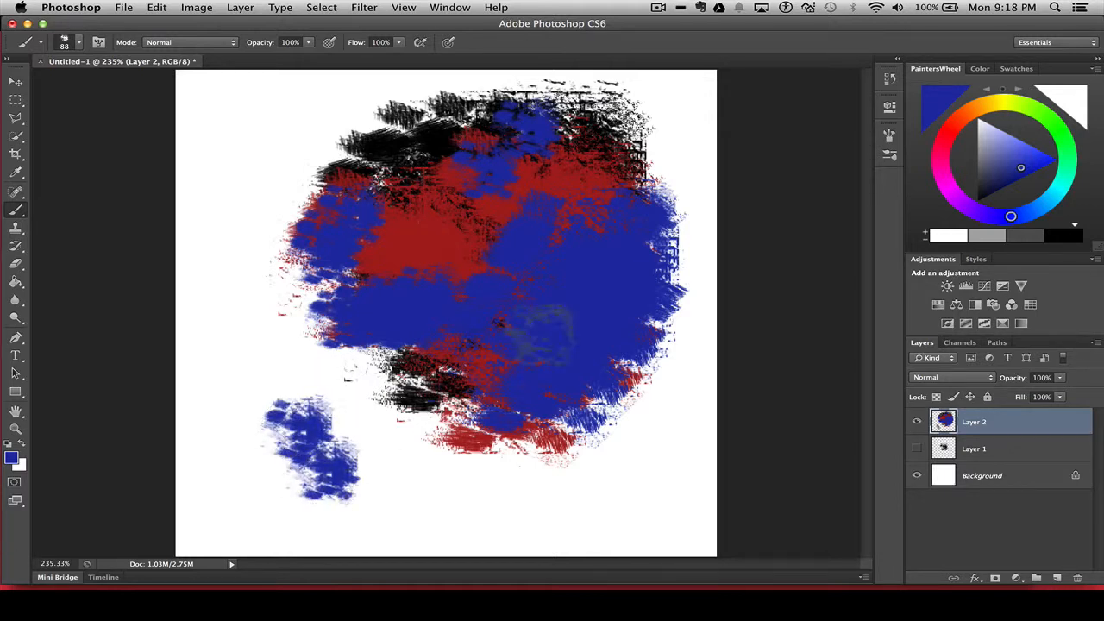
Hide Layer 2, add another new layer and set the foreground color to black
left_click(916, 421)
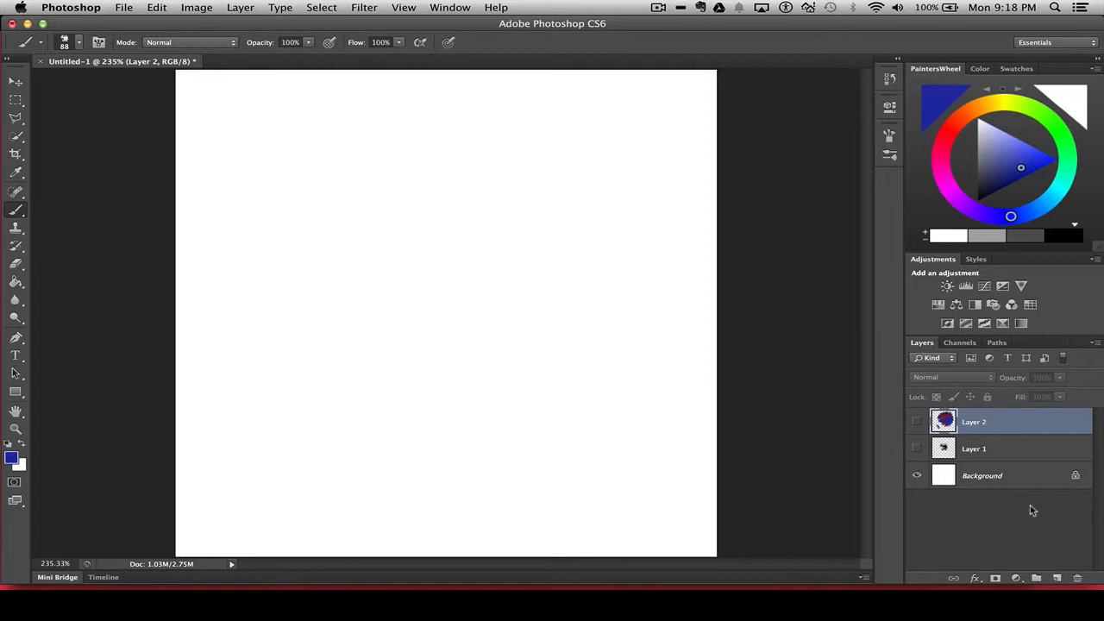
left_click(1056, 577)
left_click_drag(995, 179, 977, 199)
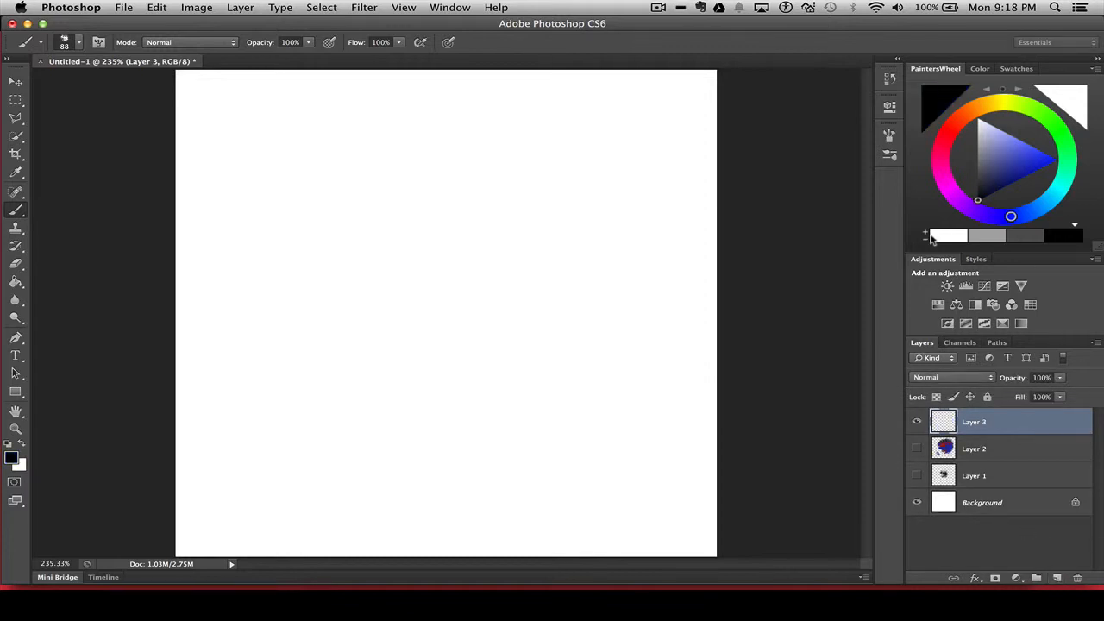
Show the detailed brush settings, set the brush size to 100 px and paint a short black mark near the canvas's upper-left corner
left_click(887, 136)
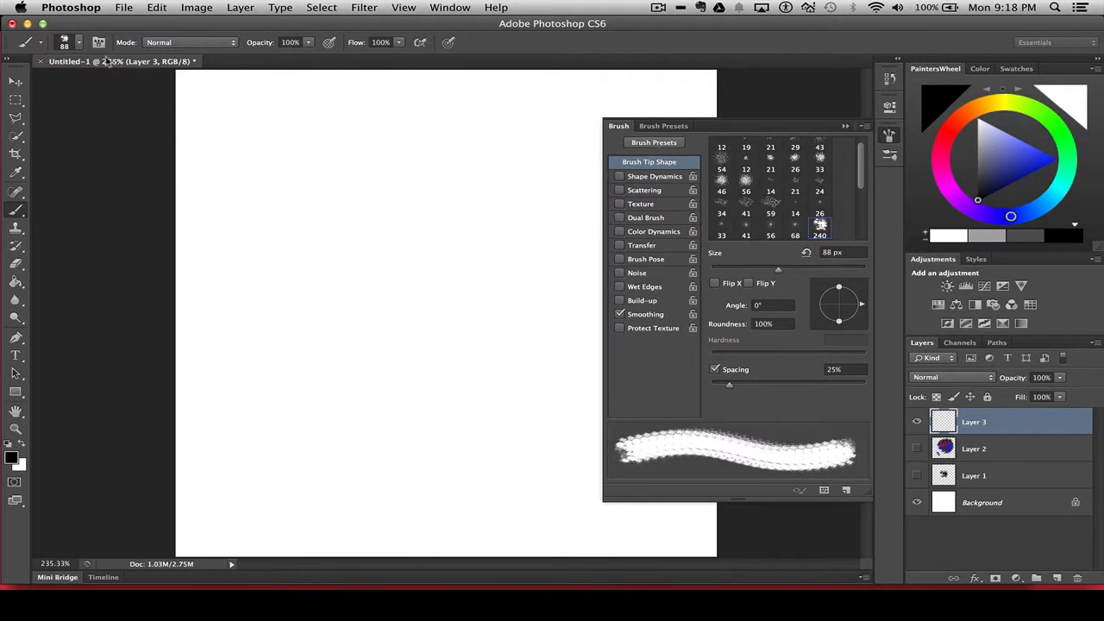
left_click(80, 43)
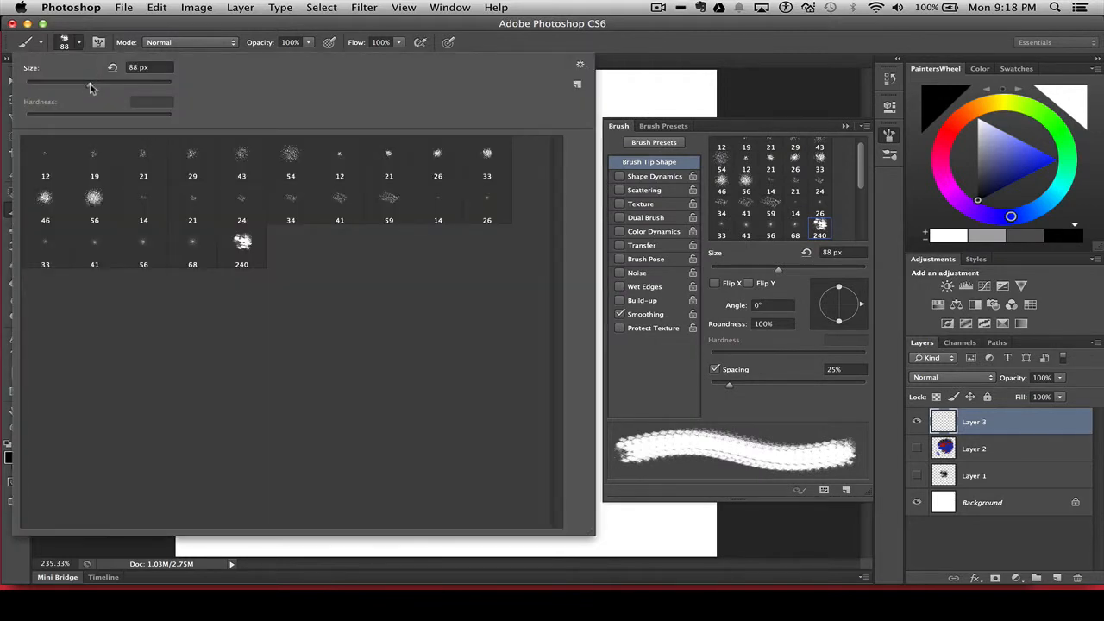
left_click_drag(90, 82, 98, 88)
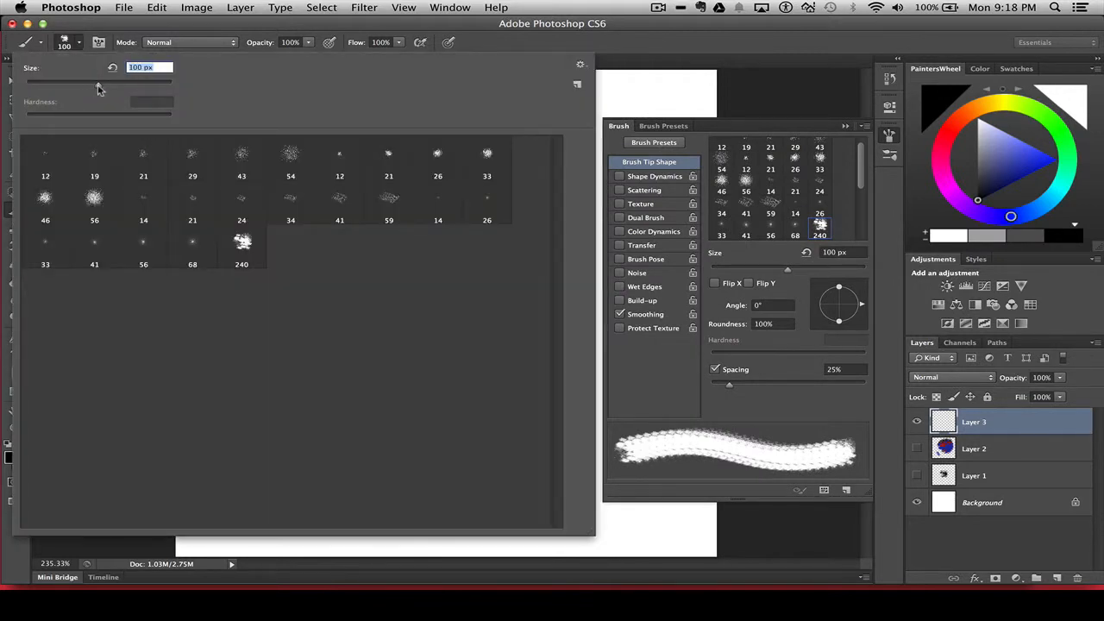
left_click(79, 43)
left_click_drag(250, 138, 259, 137)
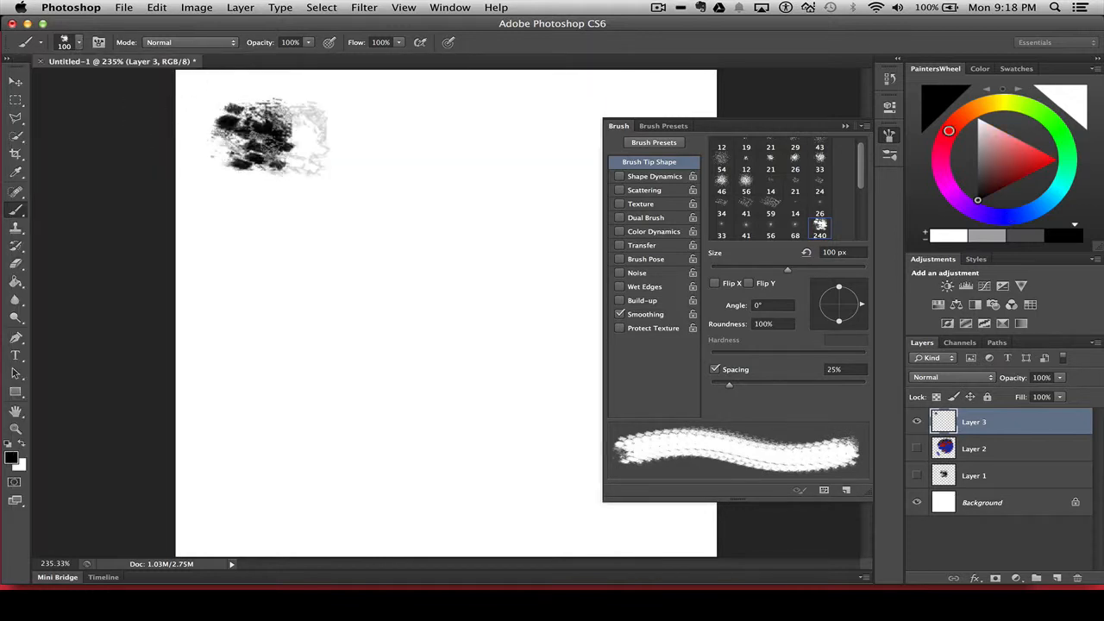
Enable Shape Dynamics and Transfer for the grunge brush, and briefly try the Dual Brush option before turning it off
left_click(653, 176)
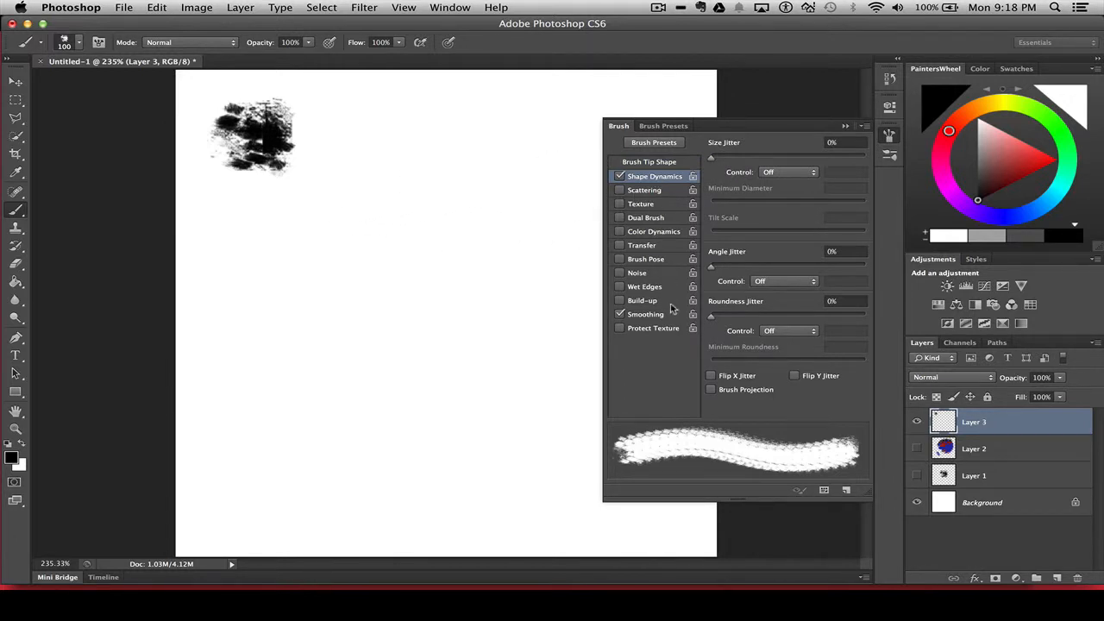
left_click(641, 246)
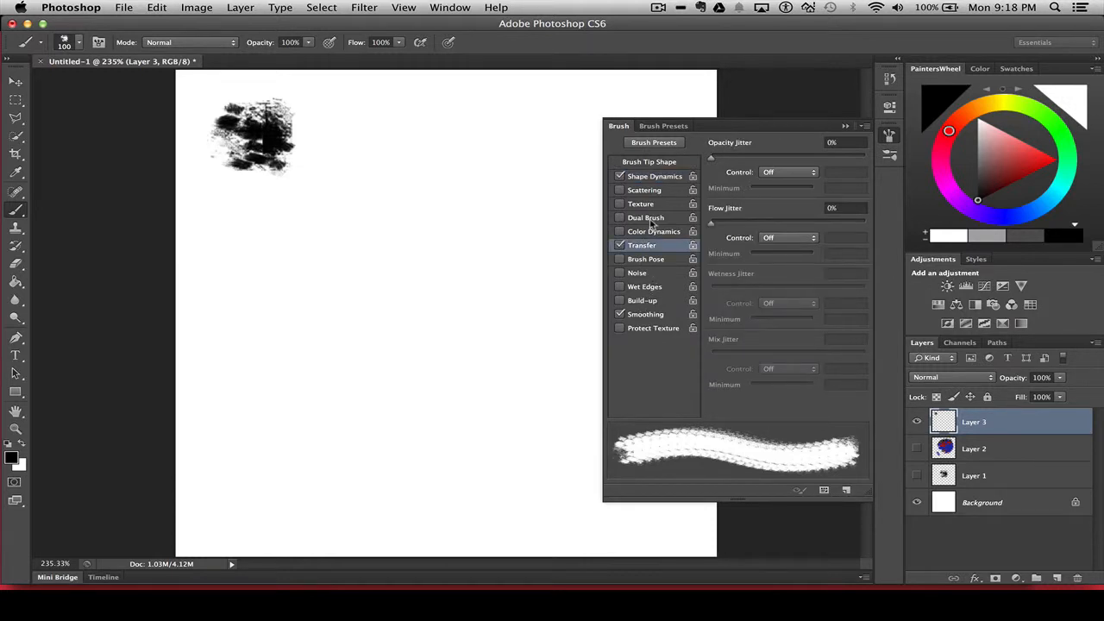
left_click_drag(712, 226, 708, 226)
left_click(638, 164)
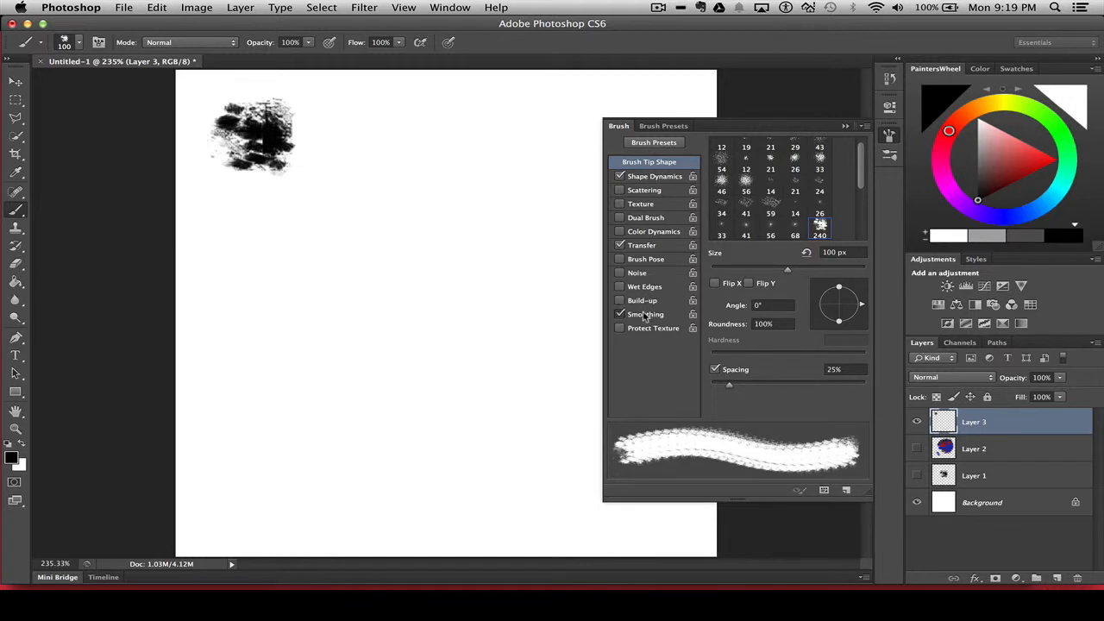
left_click(647, 218)
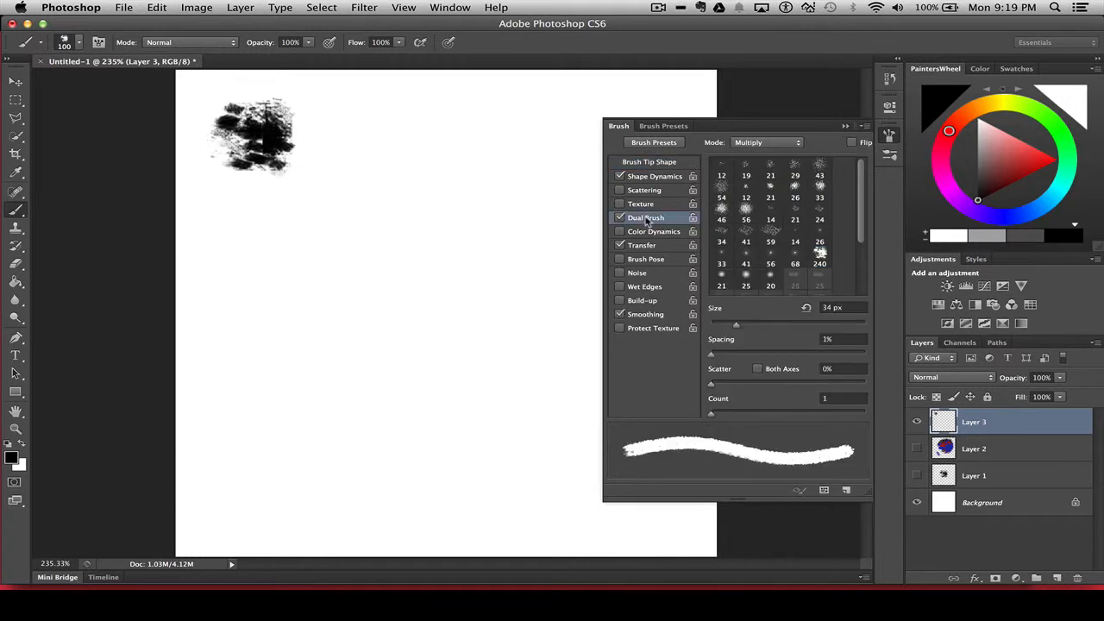
left_click(619, 217)
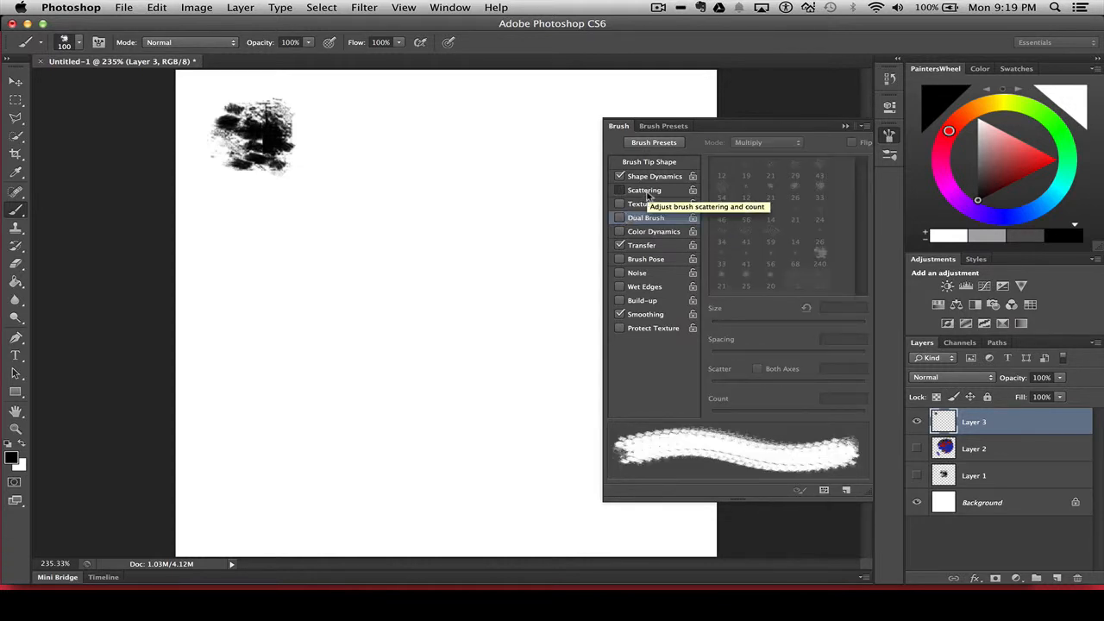
Enable Scattering with a count of 2 and a count jitter of 12%, and paint a large black patch mid-canvas
left_click(645, 191)
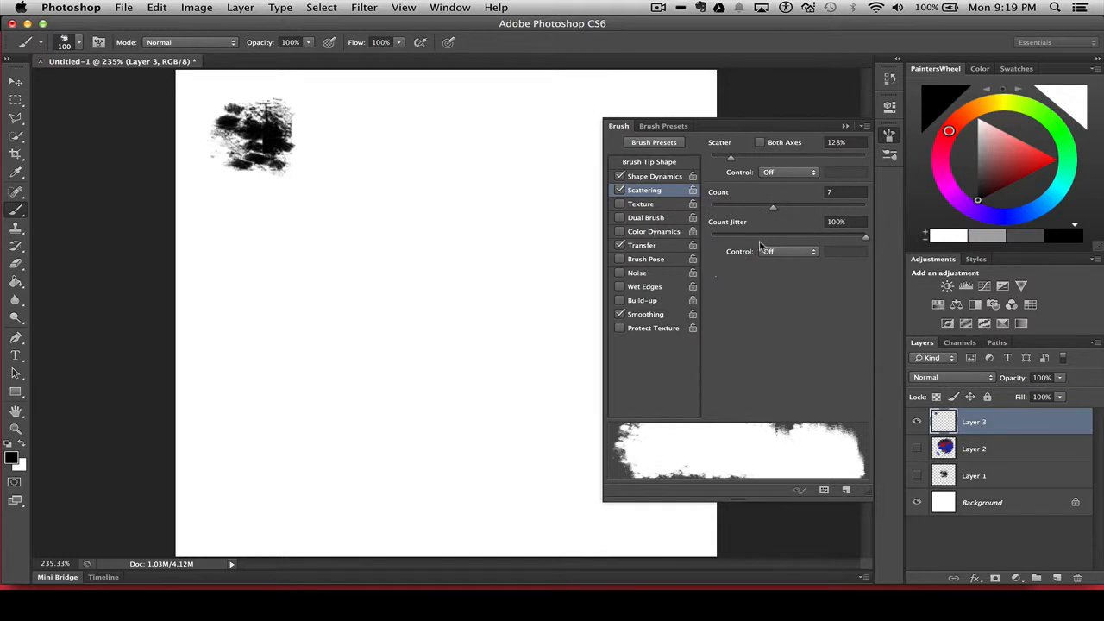
left_click_drag(773, 211, 723, 206)
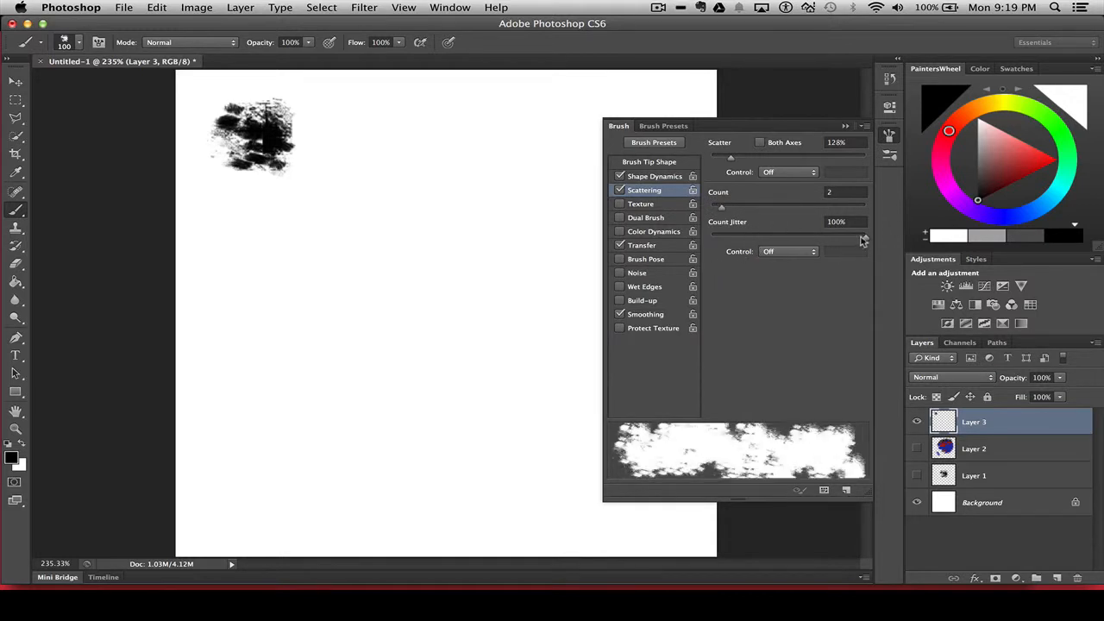
left_click_drag(865, 236, 730, 239)
mouse_move(517, 250)
left_mouse_down()
mouse_move(397, 258)
mouse_move(396, 362)
mouse_move(413, 396)
left_mouse_up()
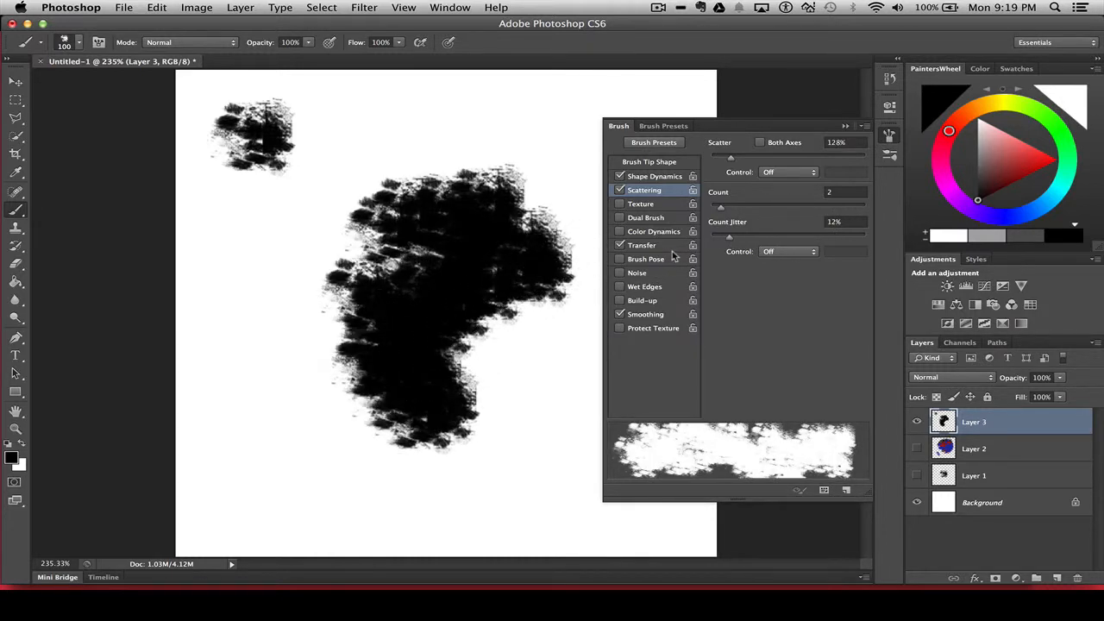
Extend the black patch toward the canvas's upper right with scattering on both axes, then turn that option off and collapse the brush settings
left_click(759, 142)
mouse_move(556, 211)
left_mouse_down()
mouse_move(457, 138)
mouse_move(496, 259)
mouse_move(530, 284)
left_mouse_up()
left_click(760, 144)
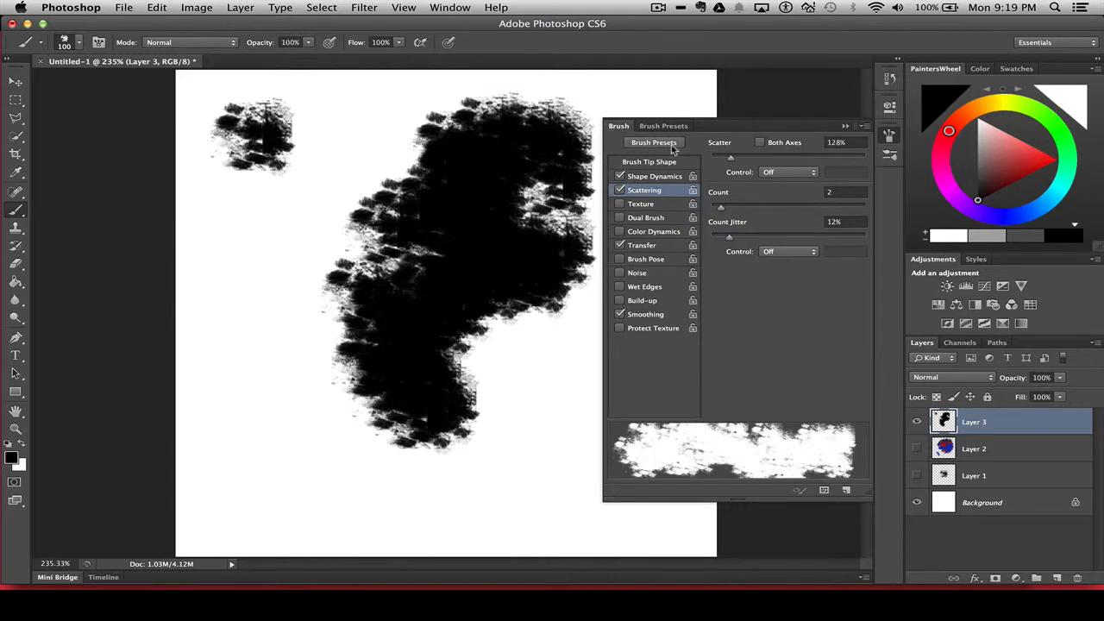
left_click(845, 126)
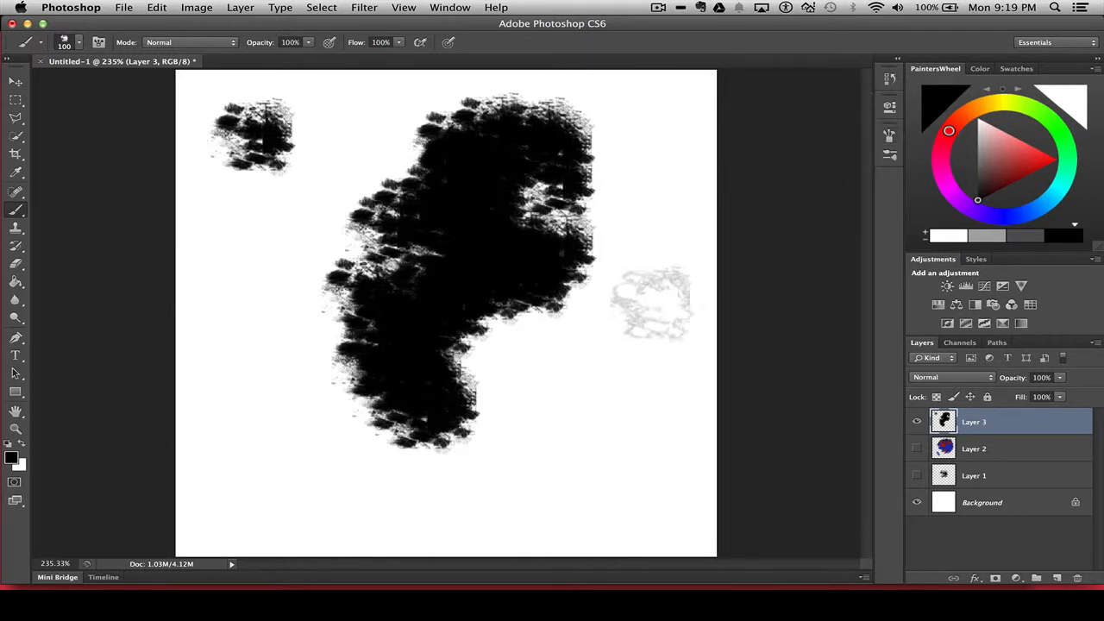